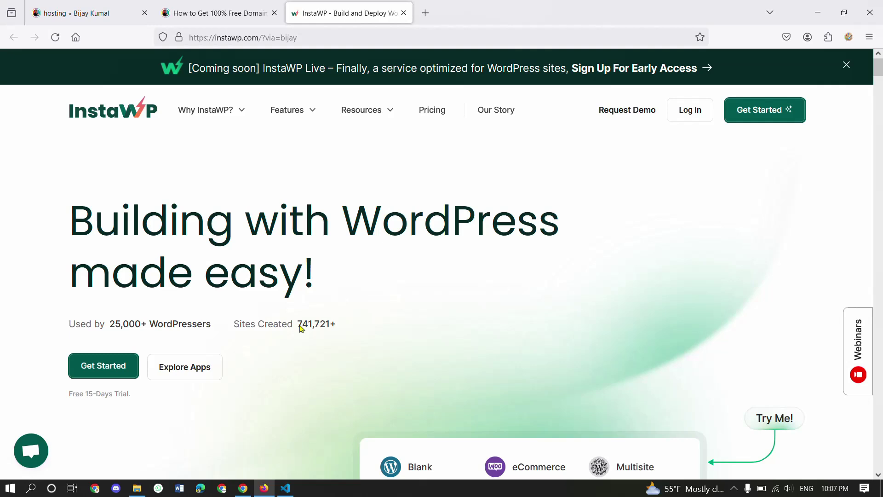
# - Create an InstaWP account via email signup with an address, matching passwords and the terms accepted
pyautogui.scroll(-2, 301, 331)
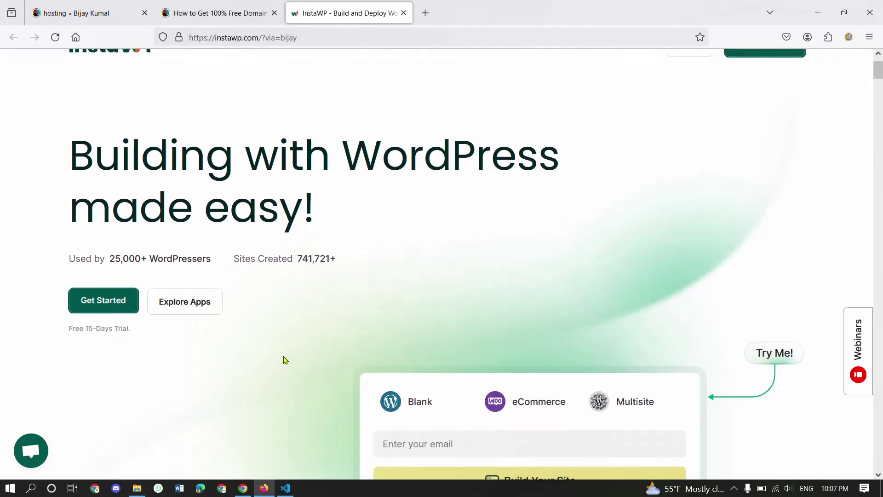
pyautogui.click(96, 302)
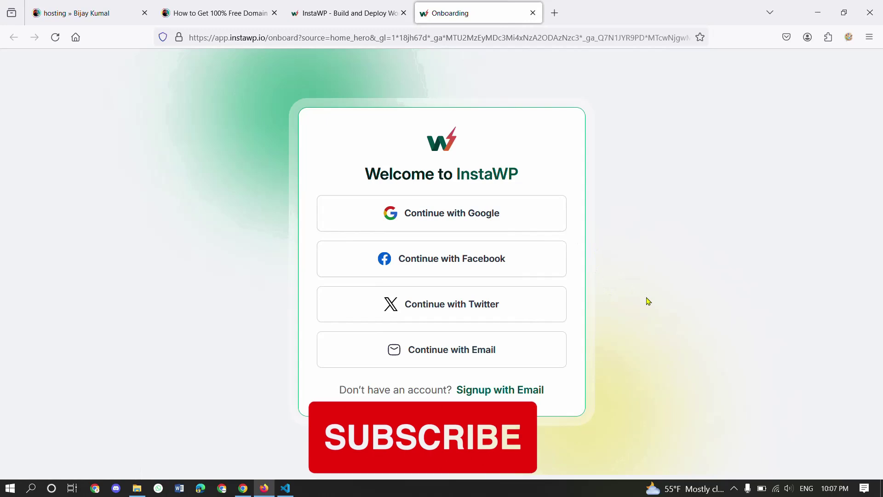
pyautogui.click(509, 391)
pyautogui.click(476, 208)
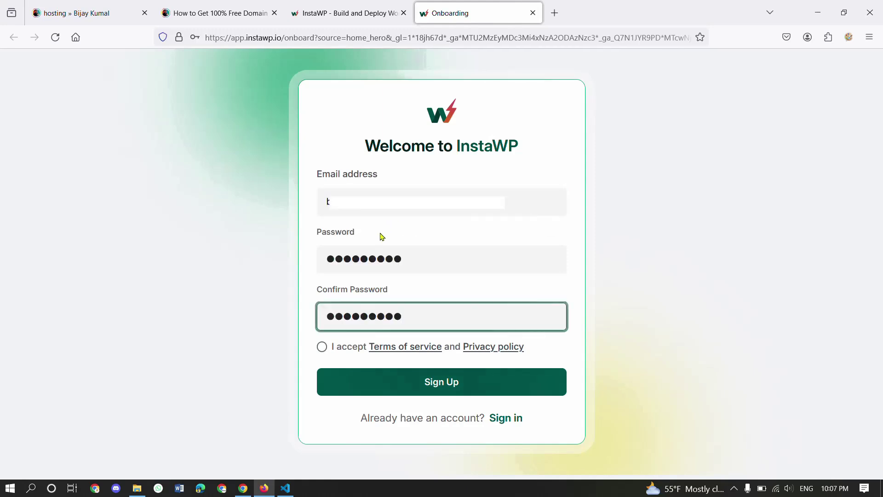
pyautogui.click(324, 347)
pyautogui.click(323, 348)
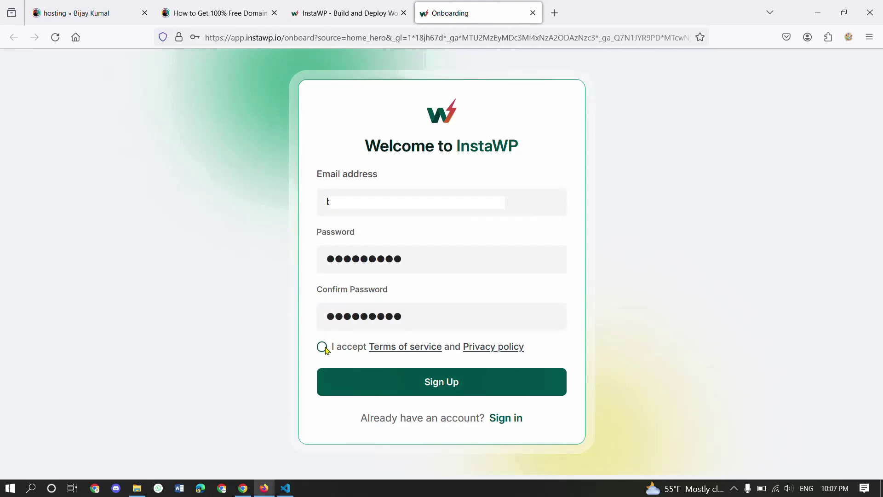
pyautogui.click(456, 384)
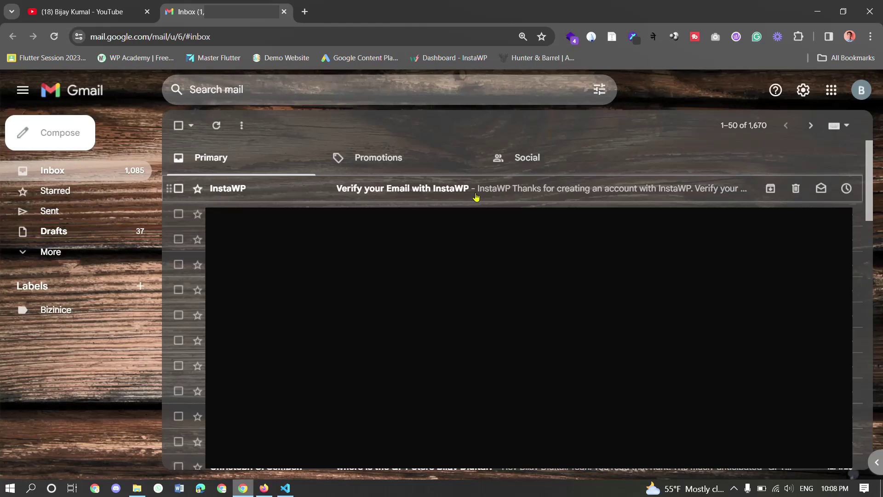
# - Open InstaWP's verification message in Gmail and confirm the account's email address
pyautogui.click(444, 199)
pyautogui.scroll(-2, 447, 256)
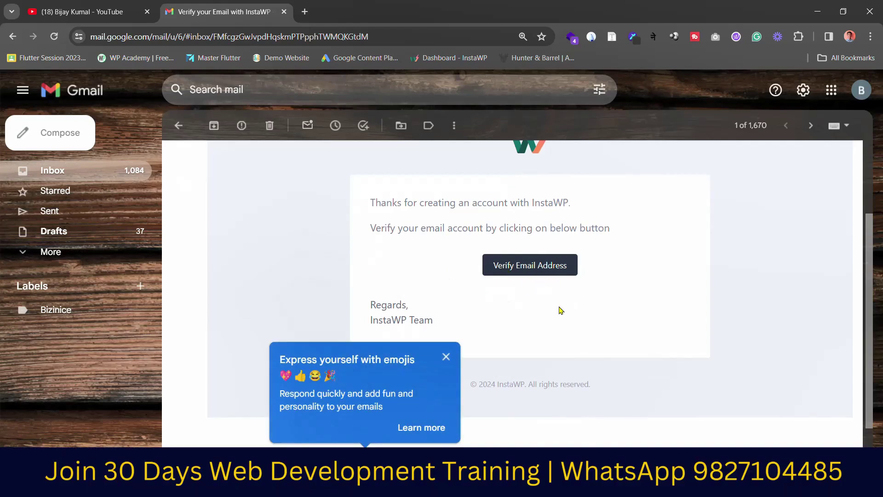
pyautogui.click(544, 271)
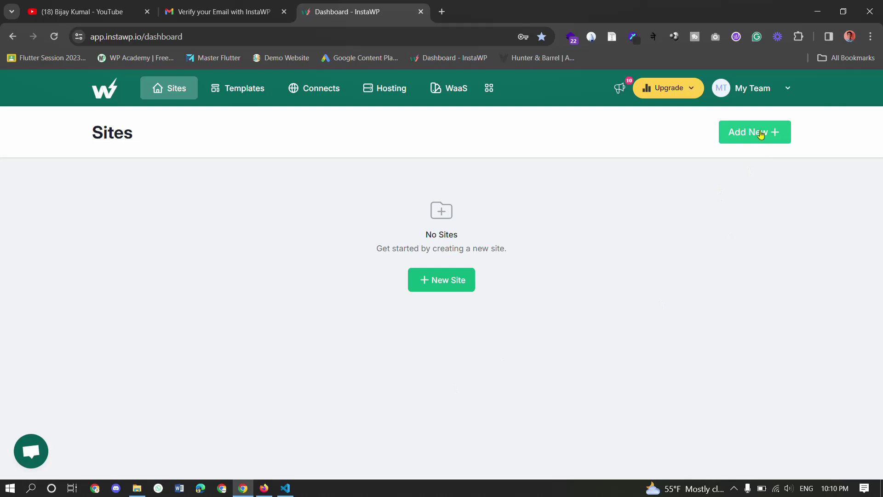
# - Create a from-scratch WordPress site after reviewing the eCommerce, SEO, security, speed and form plugin options
pyautogui.click(450, 282)
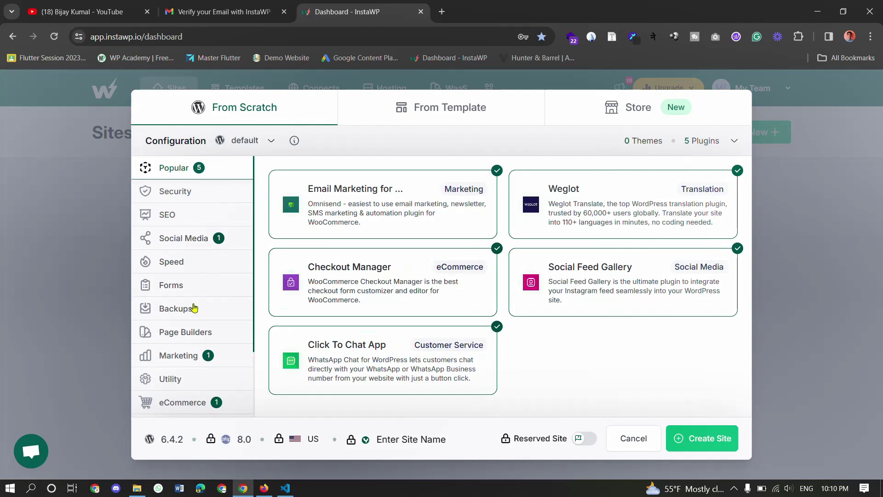
pyautogui.scroll(-2, 193, 322)
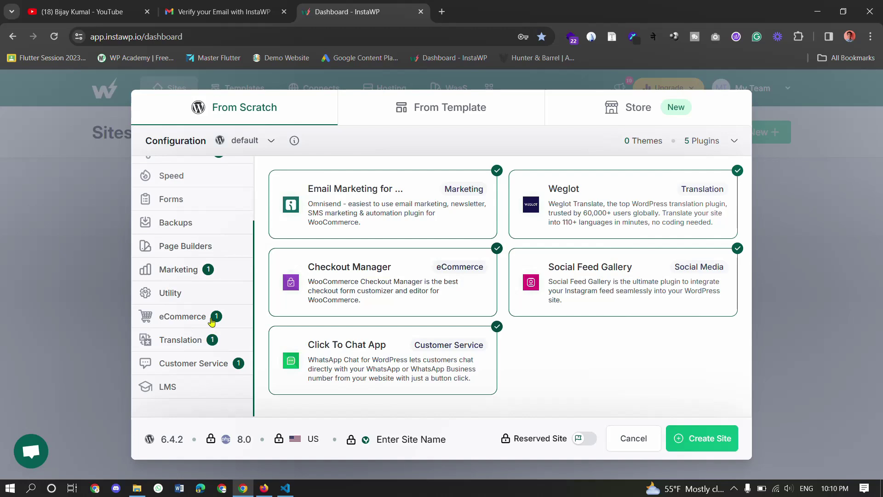
pyautogui.click(211, 321)
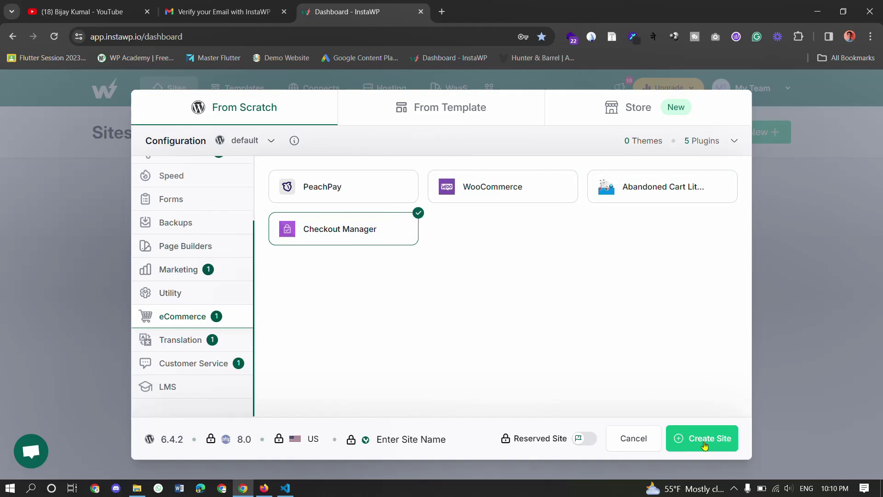
pyautogui.scroll(3, 224, 343)
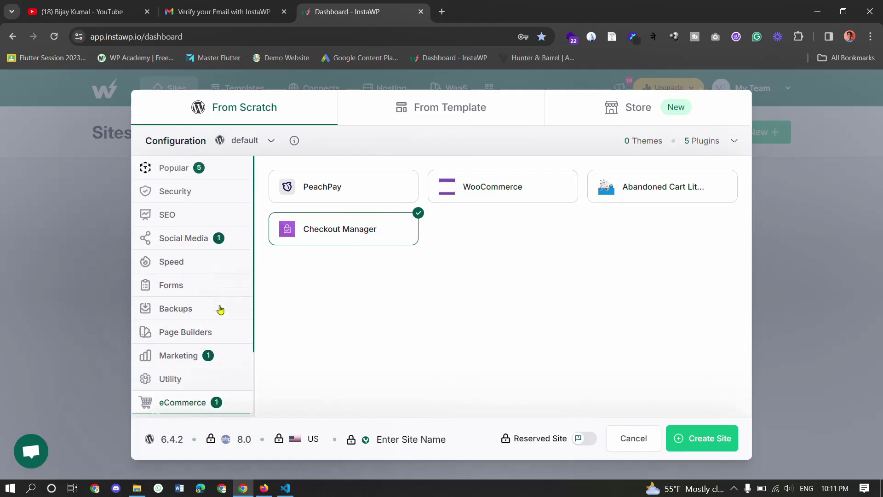
pyautogui.click(211, 209)
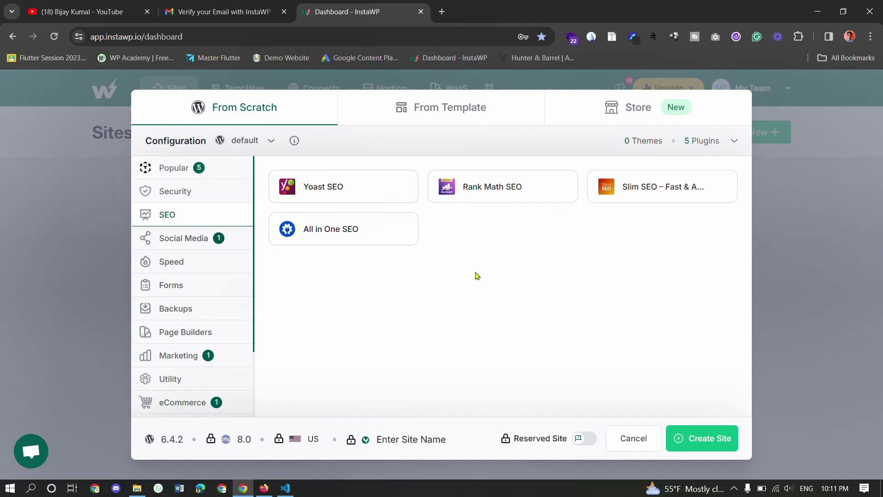
pyautogui.click(232, 198)
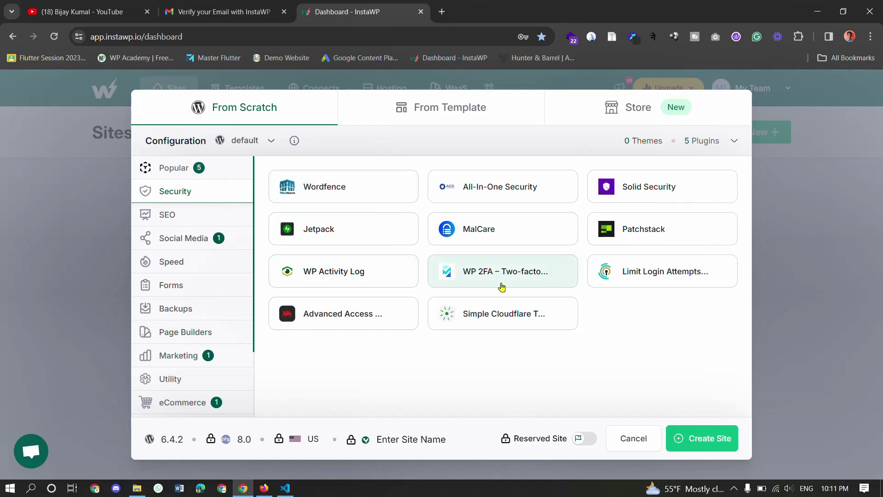
pyautogui.click(228, 259)
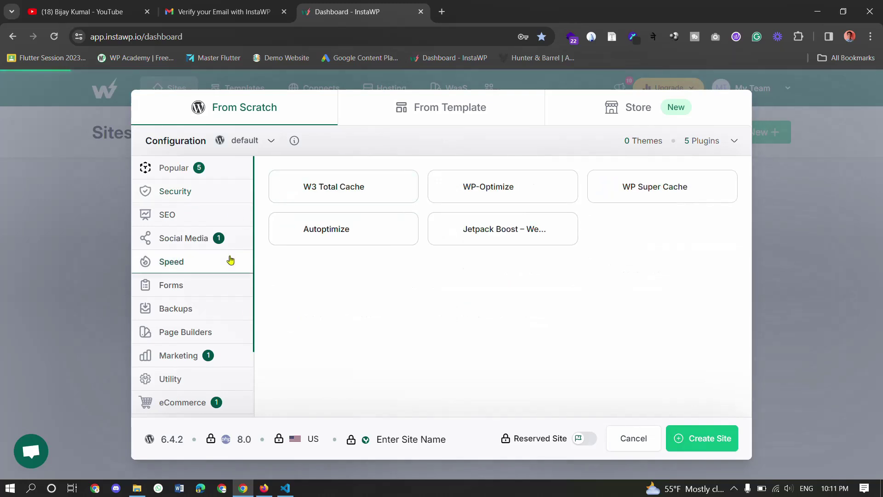
pyautogui.click(214, 293)
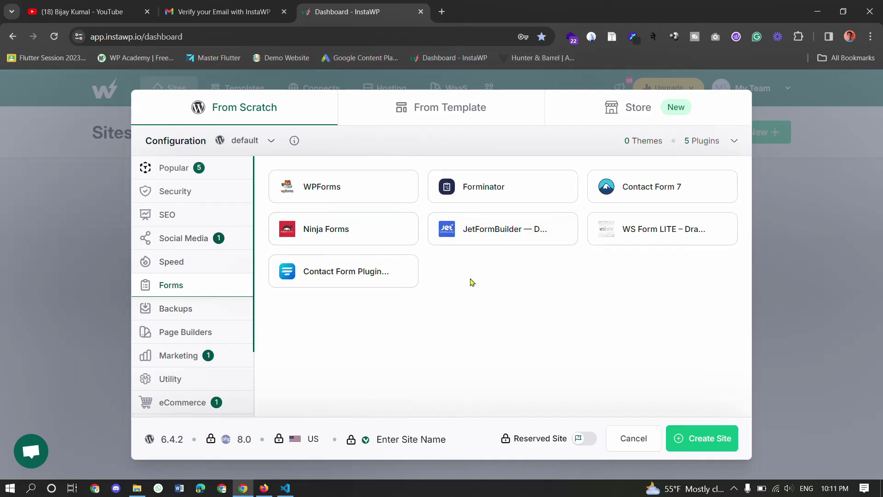
pyautogui.click(220, 179)
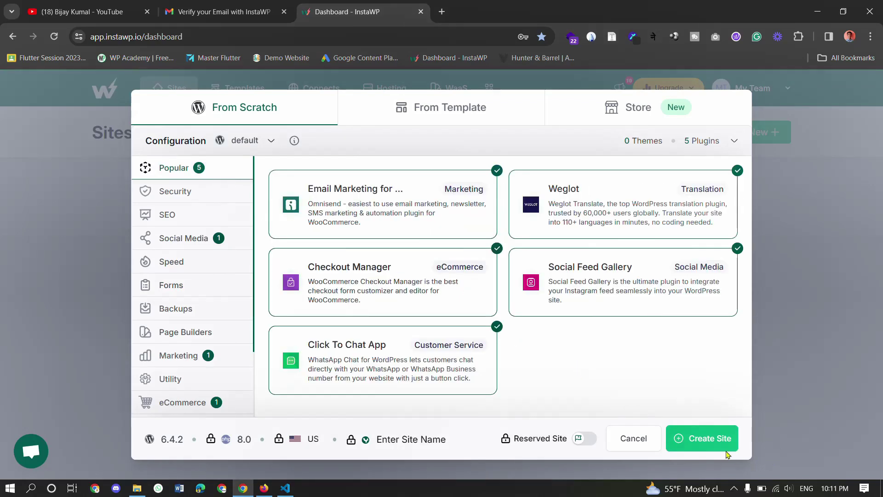
pyautogui.click(702, 439)
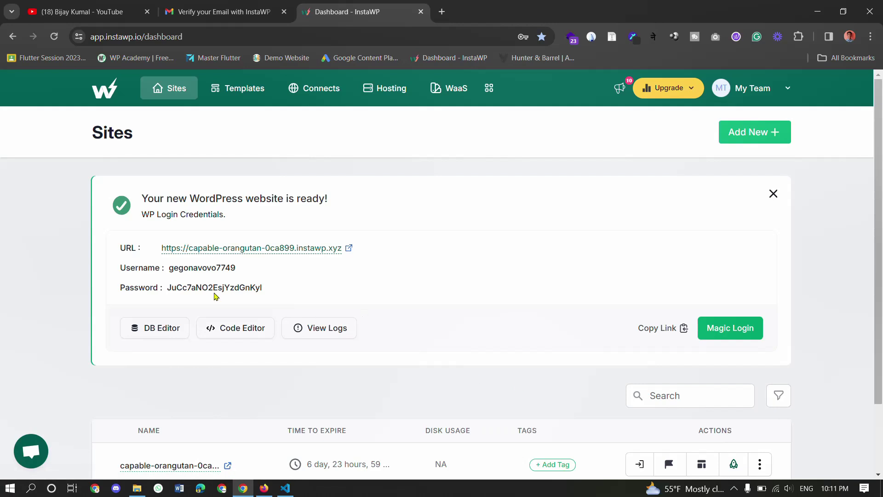
# - Select the ready site's login username and password on the Sites page
pyautogui.moveTo(174, 268); pyautogui.dragTo(229, 269)
pyautogui.moveTo(168, 287); pyautogui.dragTo(276, 296)
pyautogui.click(275, 294)
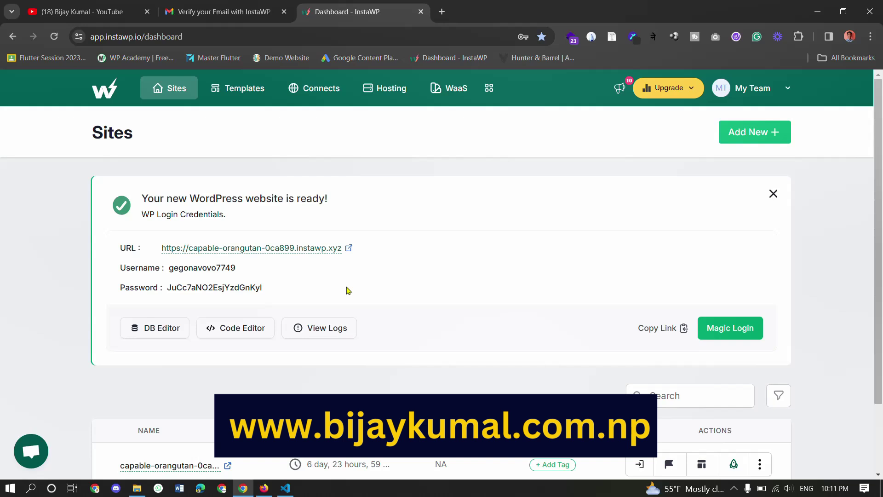
# - Open the new site in its own tab and continue past the notice to its front page
pyautogui.click(349, 249)
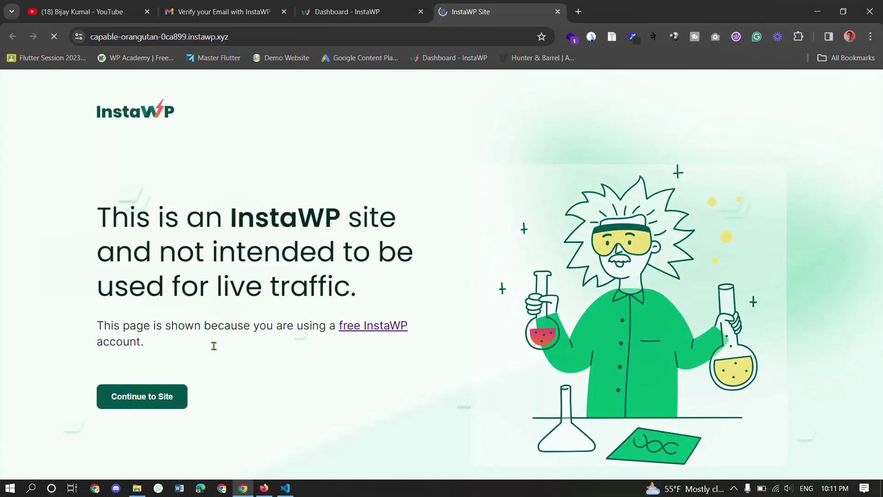
pyautogui.click(157, 400)
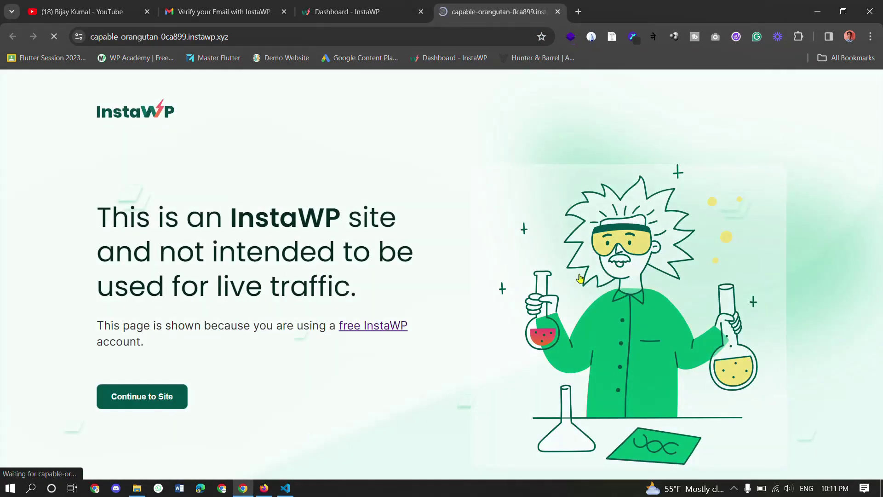
pyautogui.scroll(-20, 535, 278)
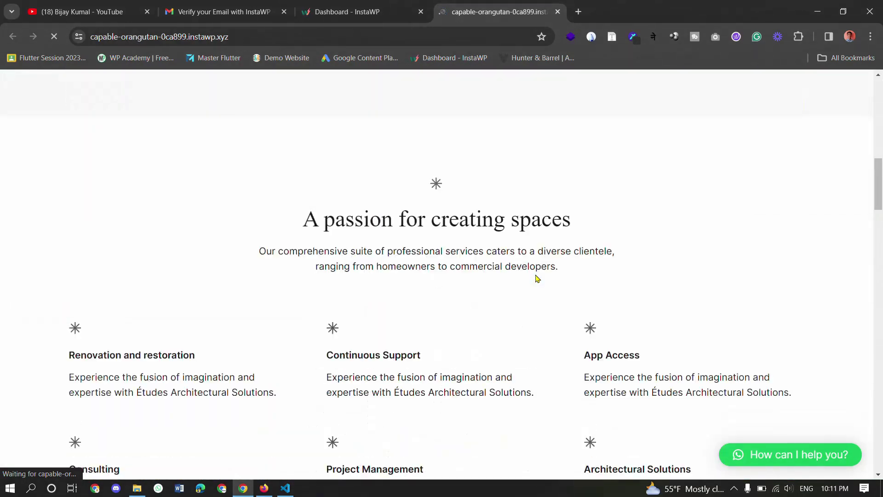
pyautogui.scroll(-5, 536, 278)
pyautogui.scroll(20, 536, 279)
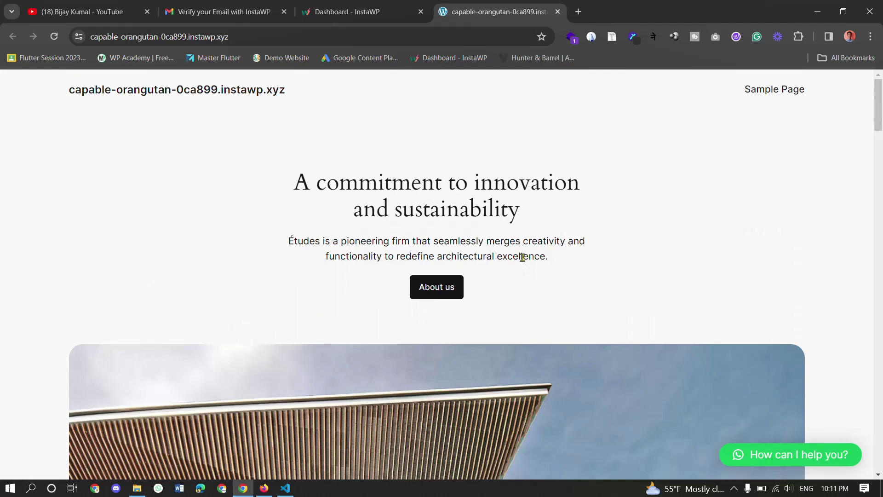
# - Append /wp-admin to the site's address to reach the WordPress login page
pyautogui.click(404, 40)
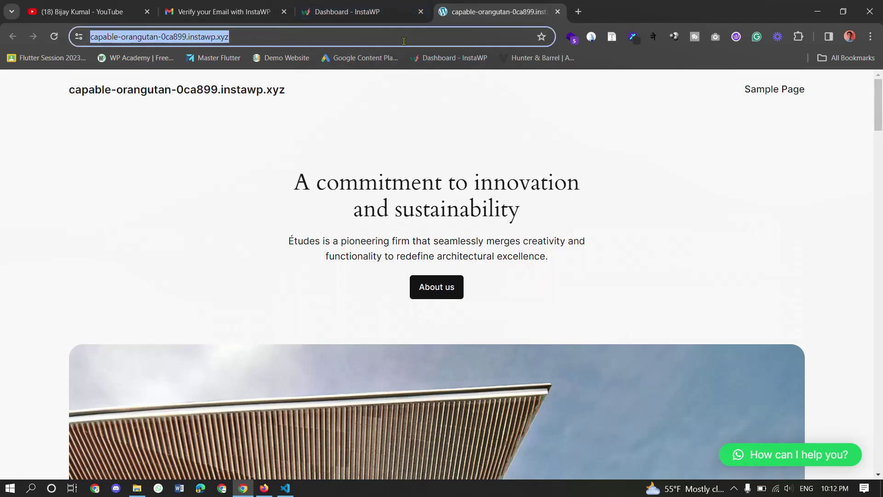
pyautogui.click(404, 40)
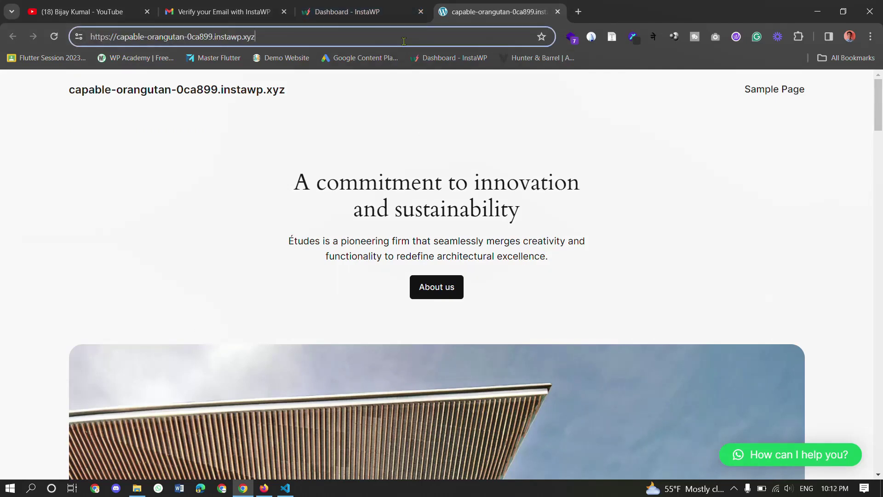
pyautogui.write('/wp-adm')
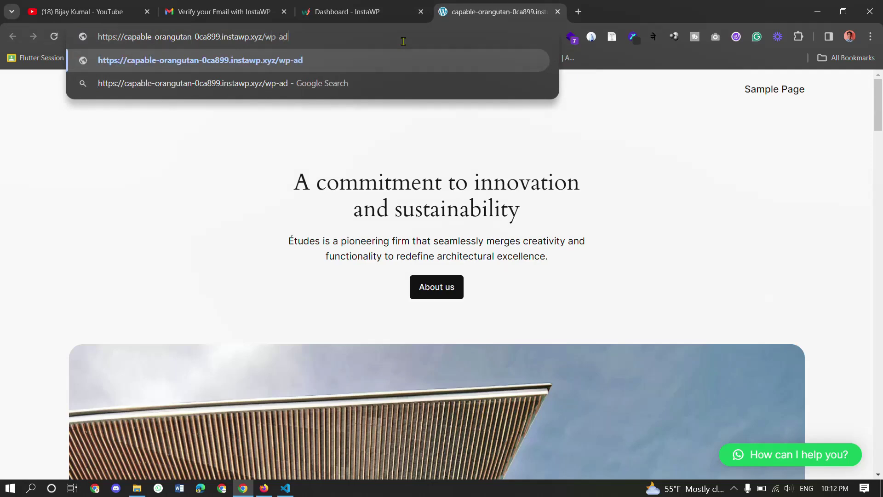
pyautogui.write('in')
pyautogui.press('Return')
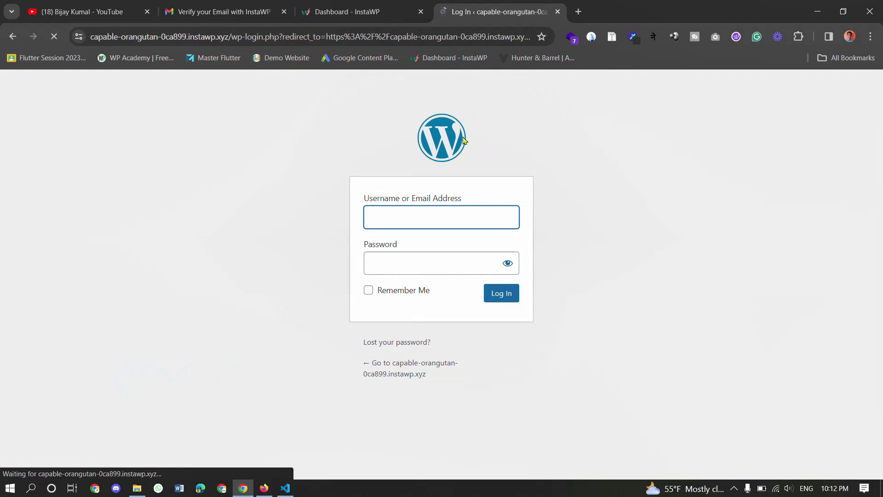
# - Copy the InstaWP-generated username and paste it into the WordPress login field
pyautogui.click(366, 6)
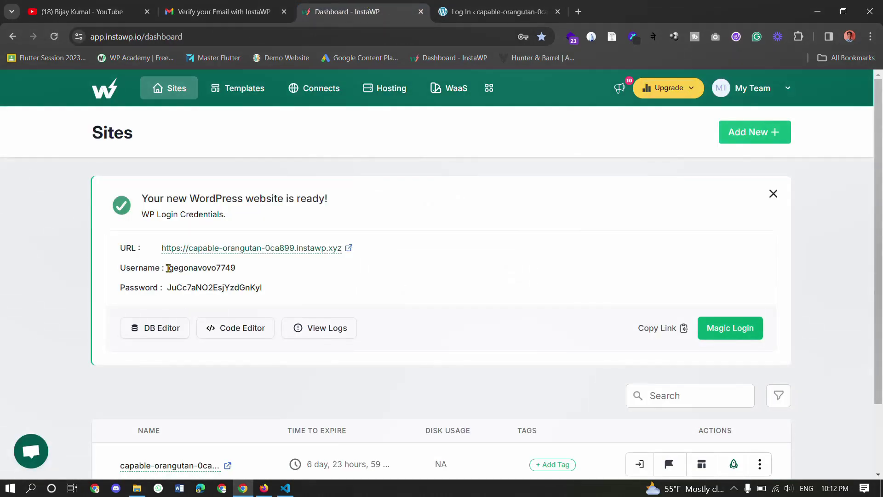
pyautogui.moveTo(169, 268); pyautogui.dragTo(241, 273)
pyautogui.rightClick(224, 270)
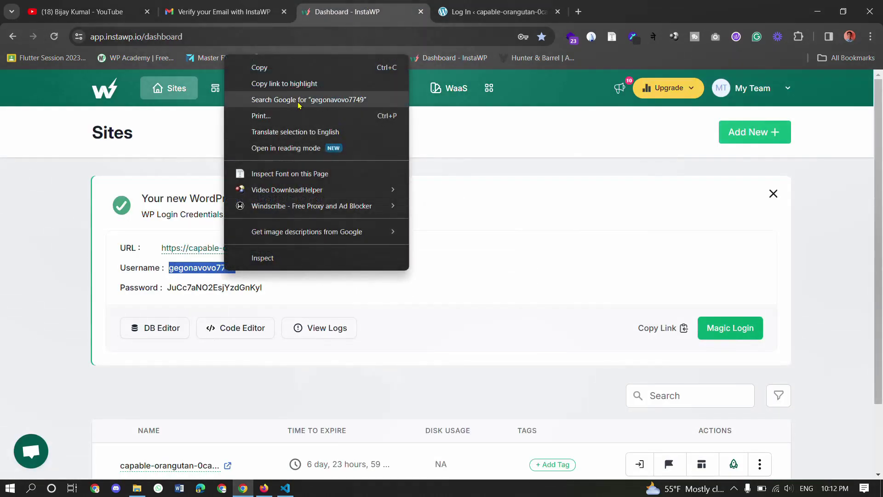
pyautogui.click(255, 67)
pyautogui.click(483, 9)
pyautogui.hotkey('ctrl', 'v')
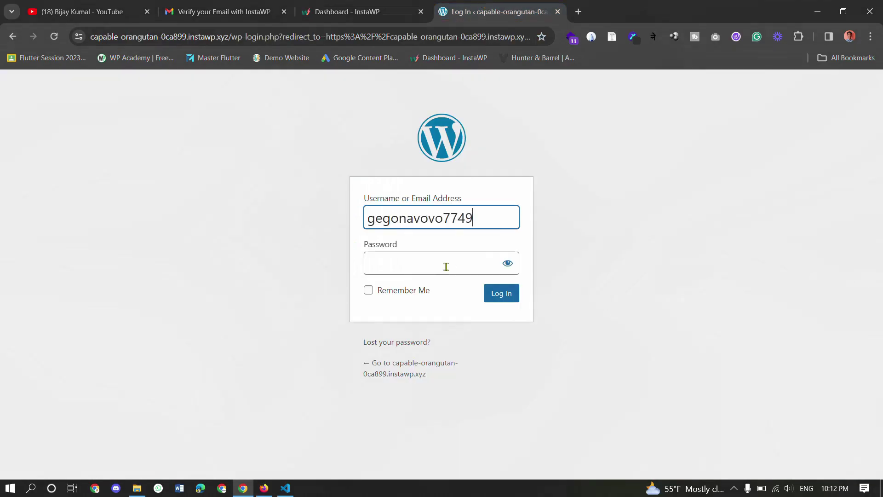
# - Copy the generated password into the Password field and log in to the WordPress admin
pyautogui.click(366, 9)
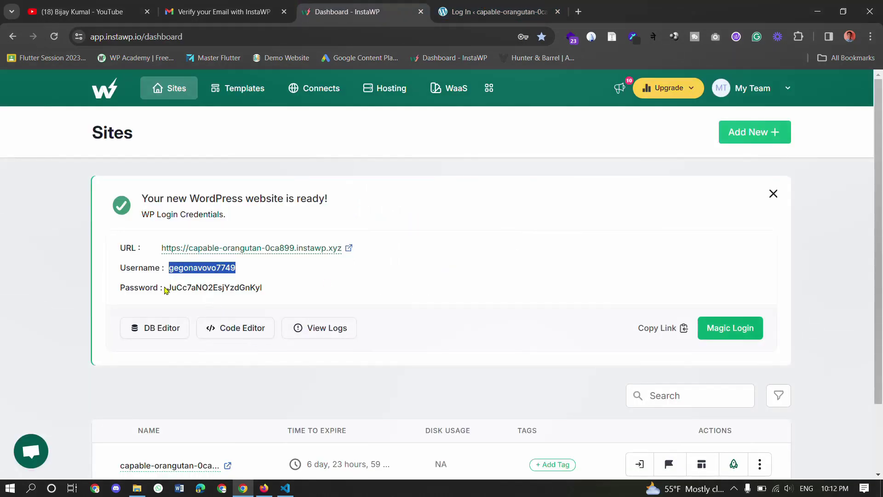
pyautogui.moveTo(168, 289); pyautogui.dragTo(272, 300)
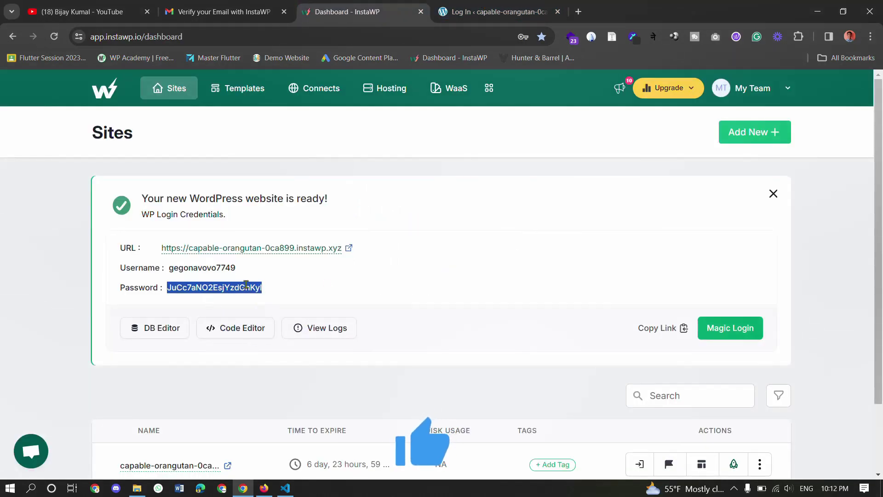
pyautogui.rightClick(243, 295)
pyautogui.click(259, 79)
pyautogui.click(468, 5)
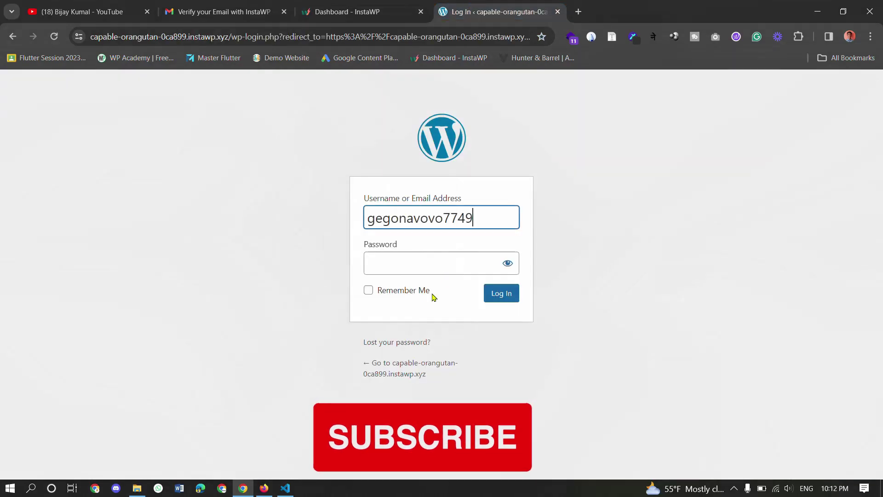
pyautogui.click(400, 264)
pyautogui.rightClick(400, 264)
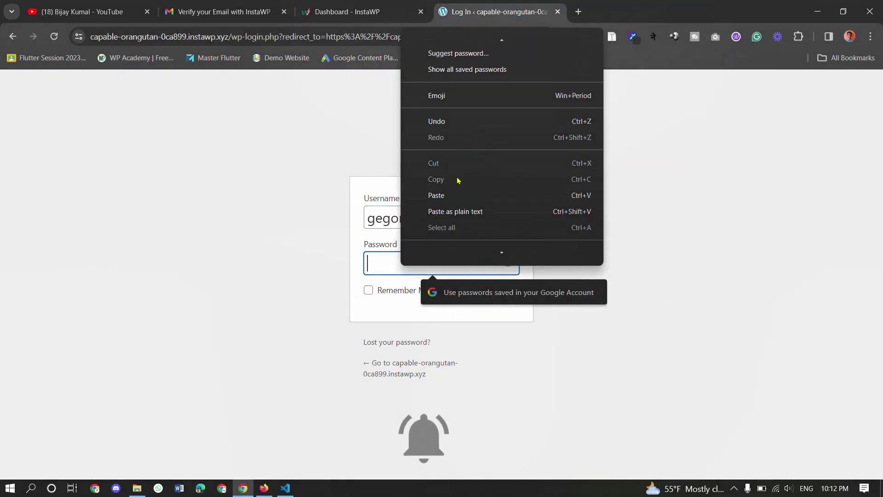
pyautogui.click(456, 195)
pyautogui.click(508, 299)
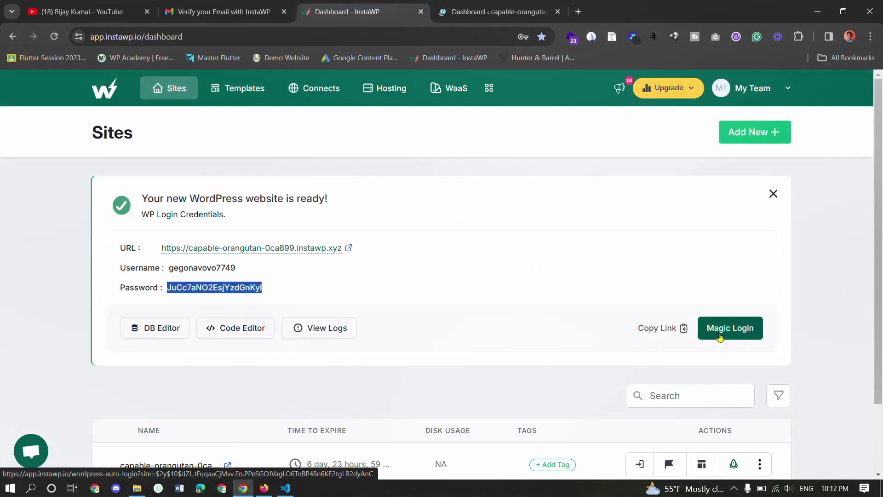
pyautogui.scroll(-1, 708, 329)
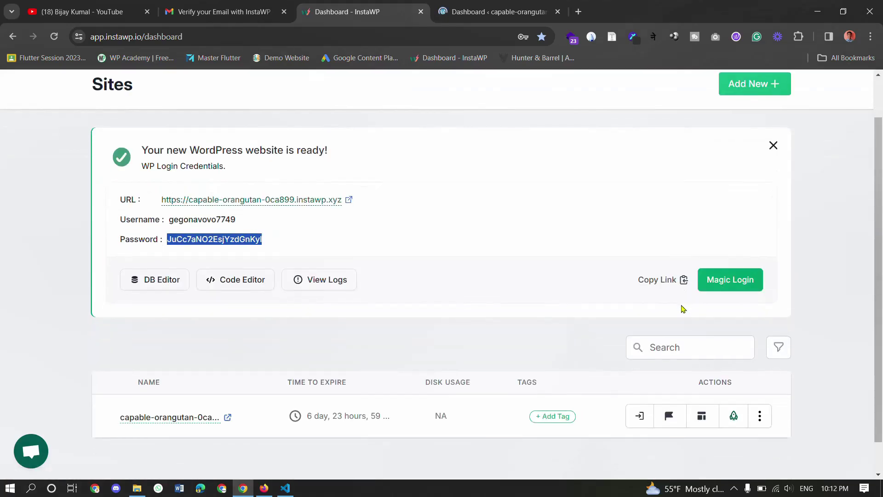
pyautogui.click(497, 12)
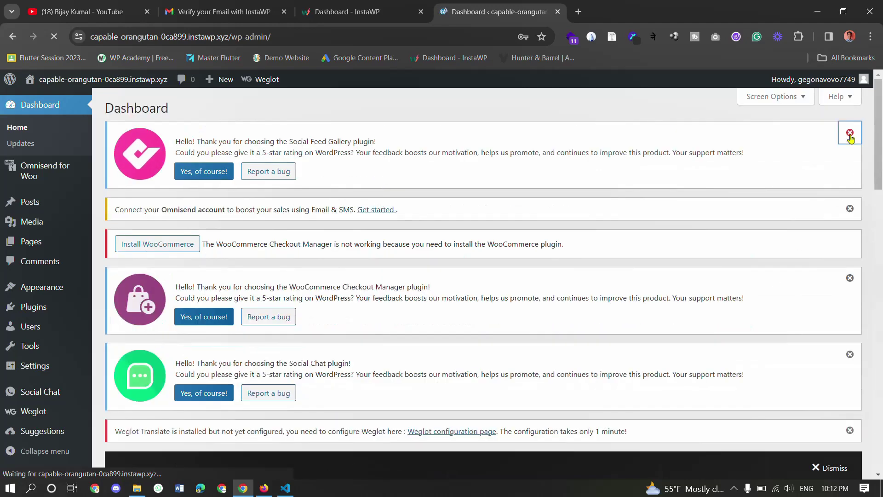
# - Close the Social Feed Gallery rating notice and choose Never for Chrome's password saving
pyautogui.click(849, 133)
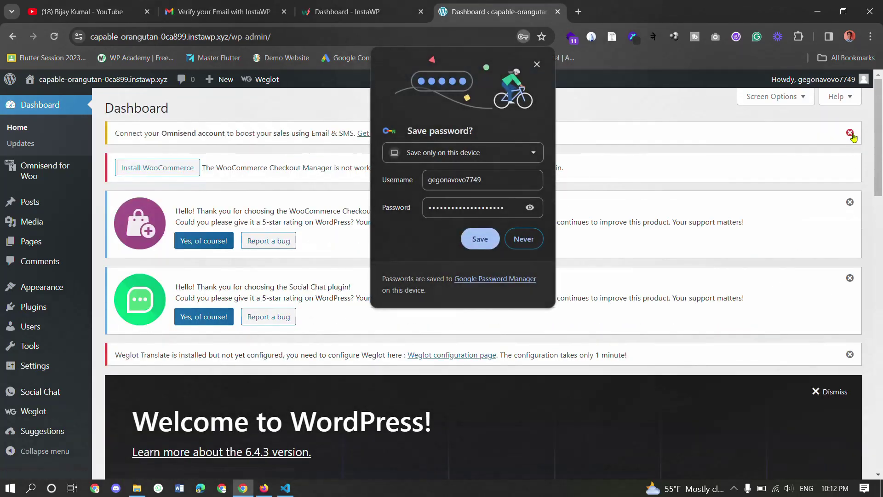
pyautogui.click(524, 238)
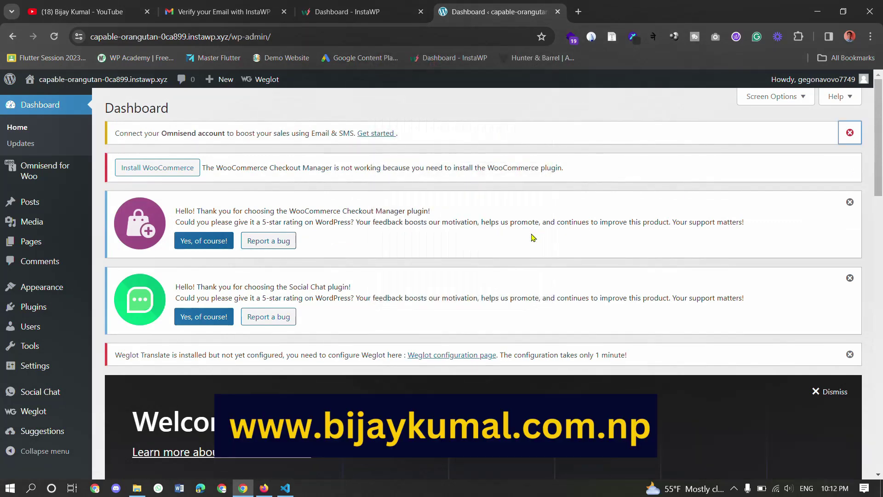
pyautogui.scroll(-15, 453, 333)
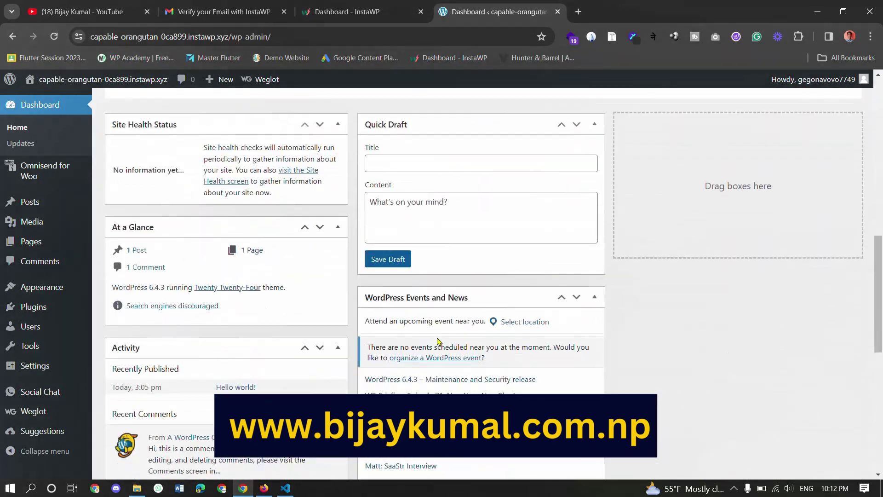
pyautogui.scroll(15, 328, 305)
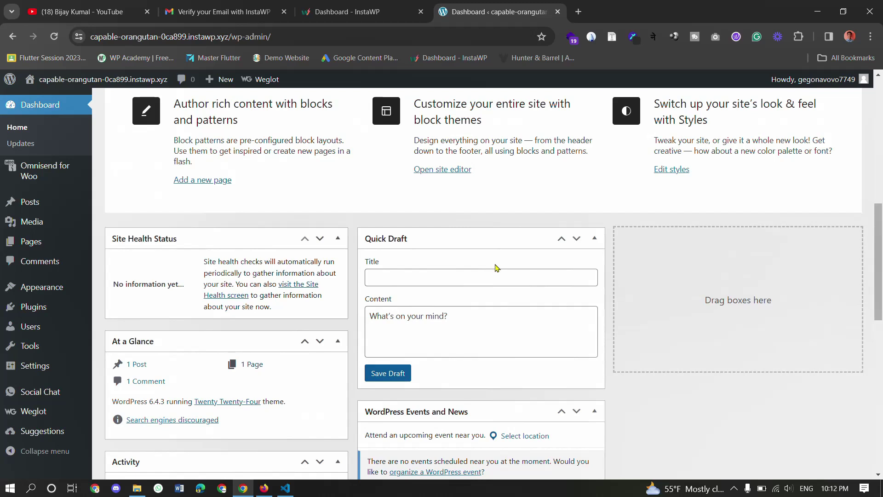
# - Go to Appearance > Themes > Add New Theme and scroll the popular themes to Astra
pyautogui.moveTo(58, 293)
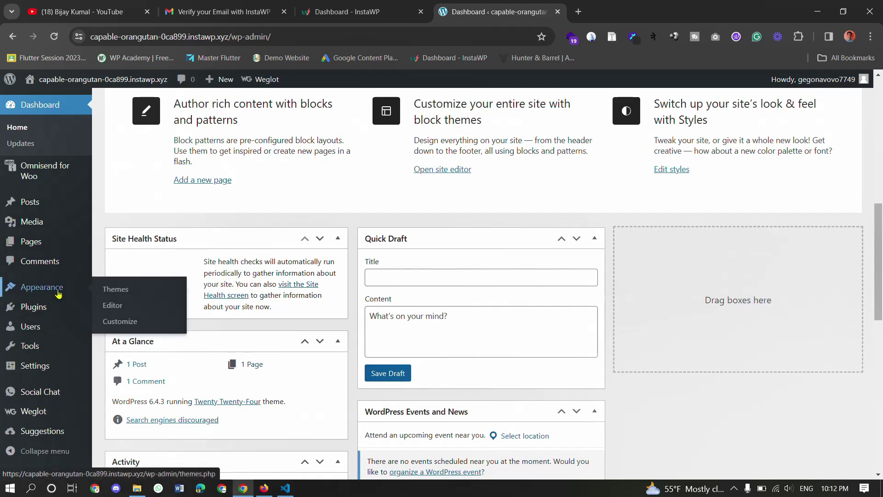
pyautogui.click(116, 290)
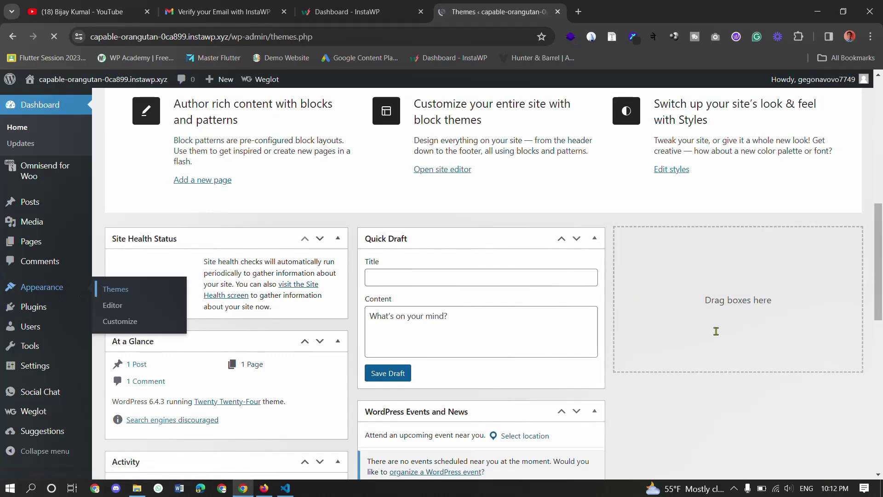
pyautogui.scroll(-1, 569, 300)
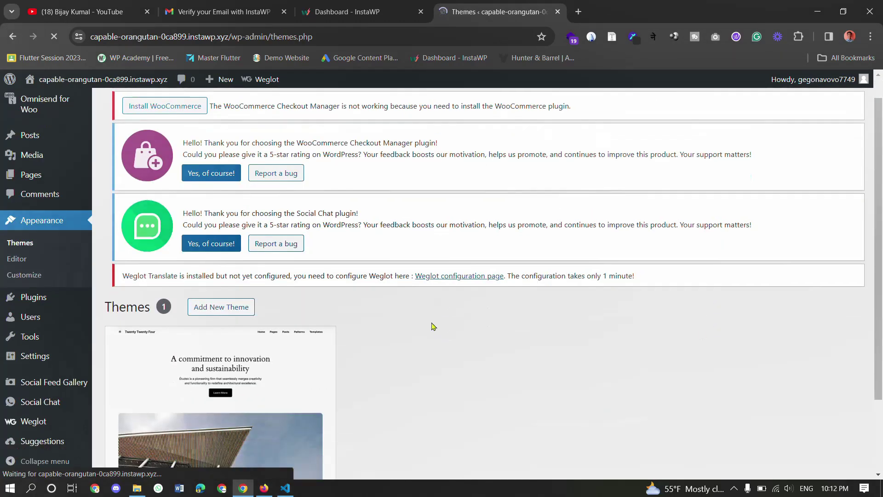
pyautogui.click(260, 317)
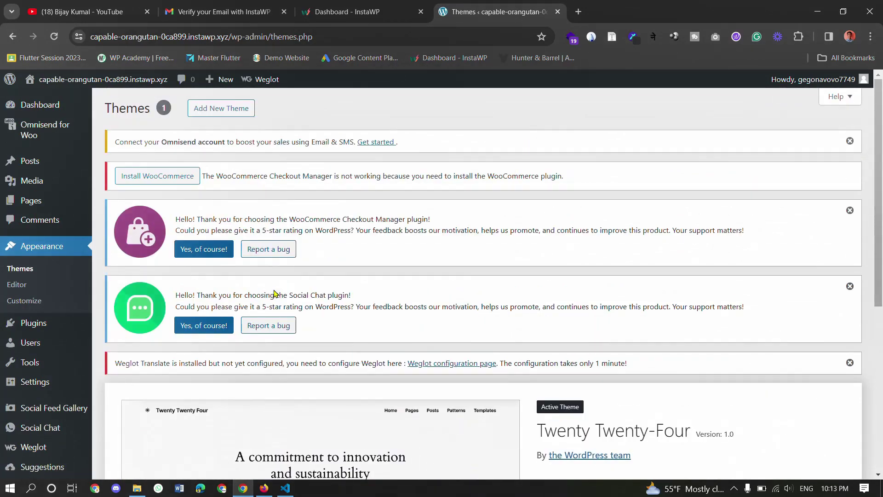
pyautogui.click(230, 110)
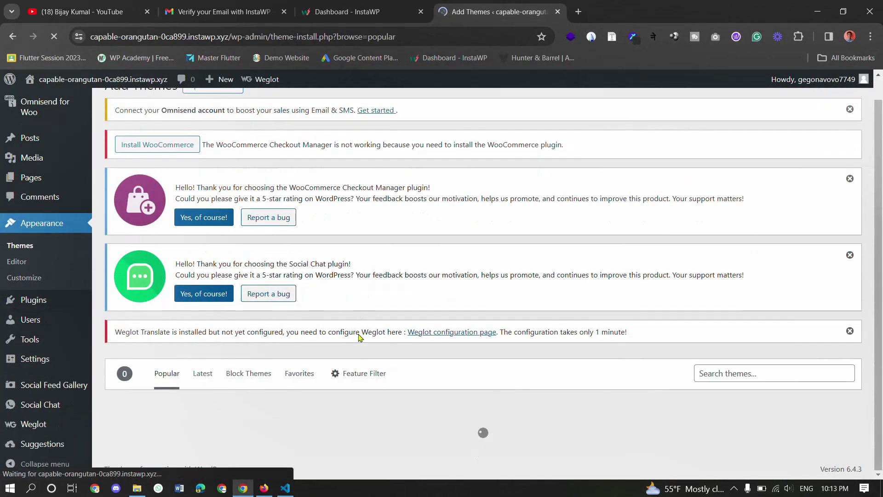
pyautogui.scroll(-6, 404, 363)
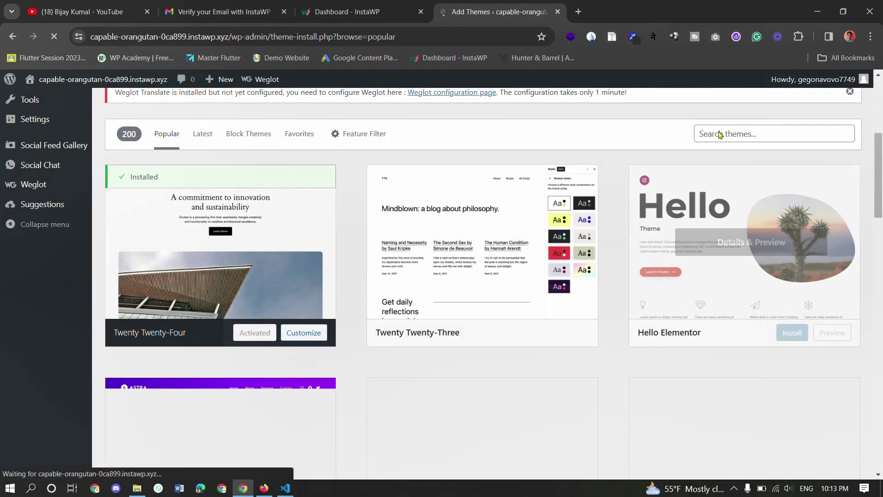
pyautogui.click(719, 132)
pyautogui.scroll(-5, 719, 132)
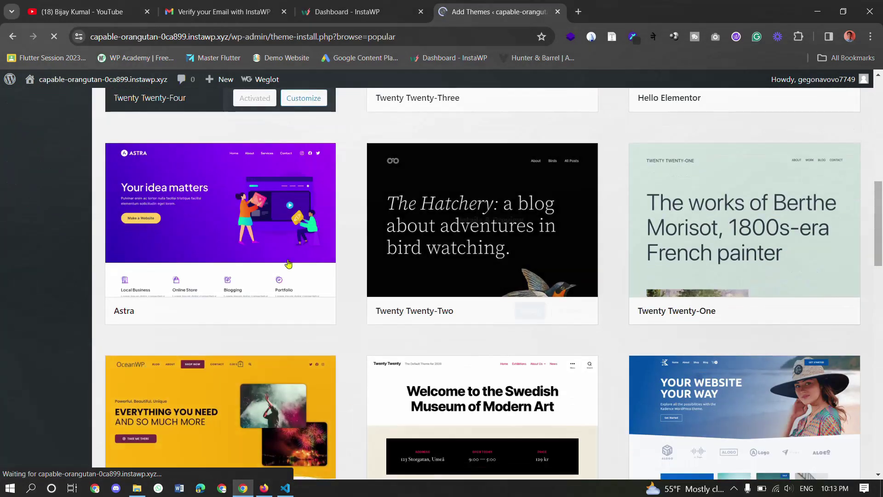
# - Install and activate the Astra theme, then open the Astra dashboard for Starter Templates
pyautogui.click(268, 311)
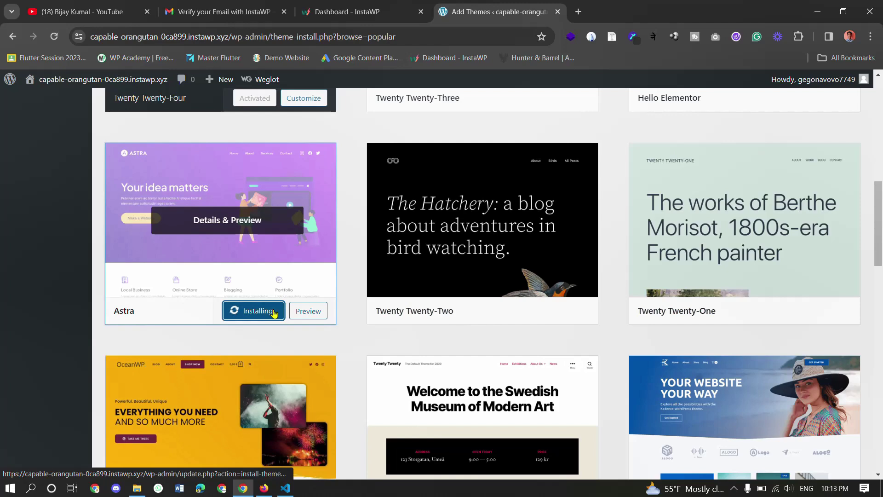
pyautogui.click(260, 314)
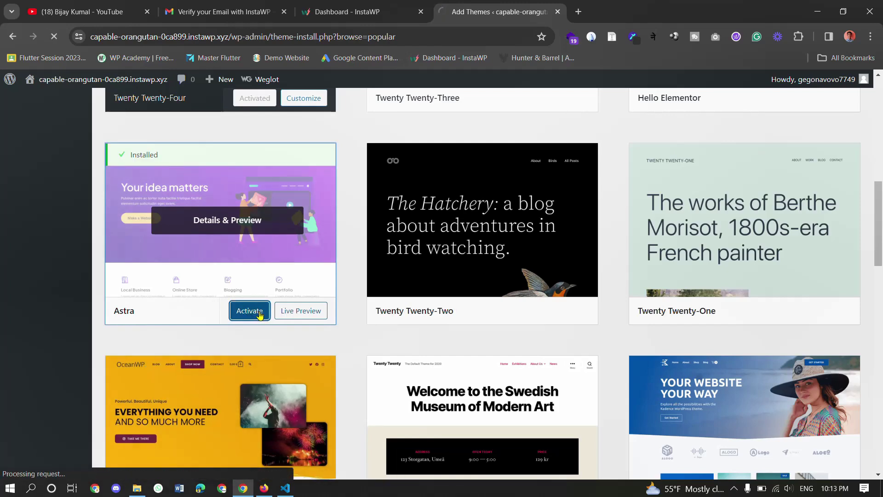
pyautogui.scroll(-7, 360, 407)
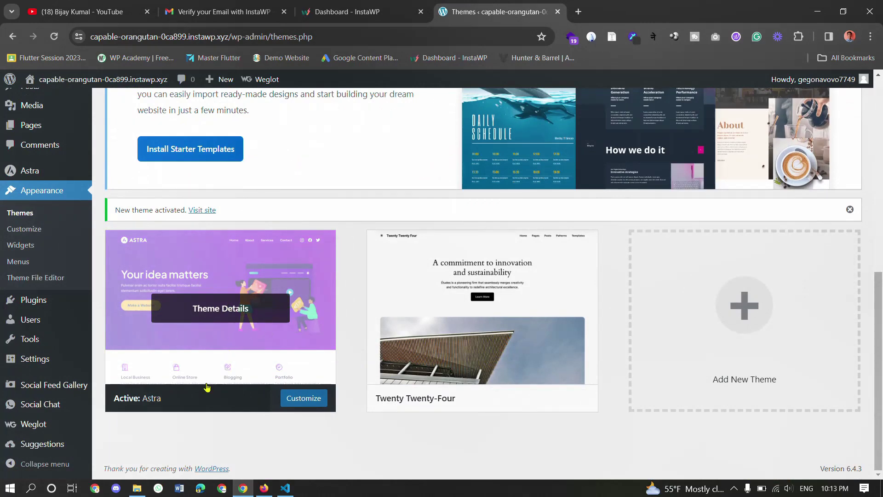
pyautogui.scroll(2, 203, 351)
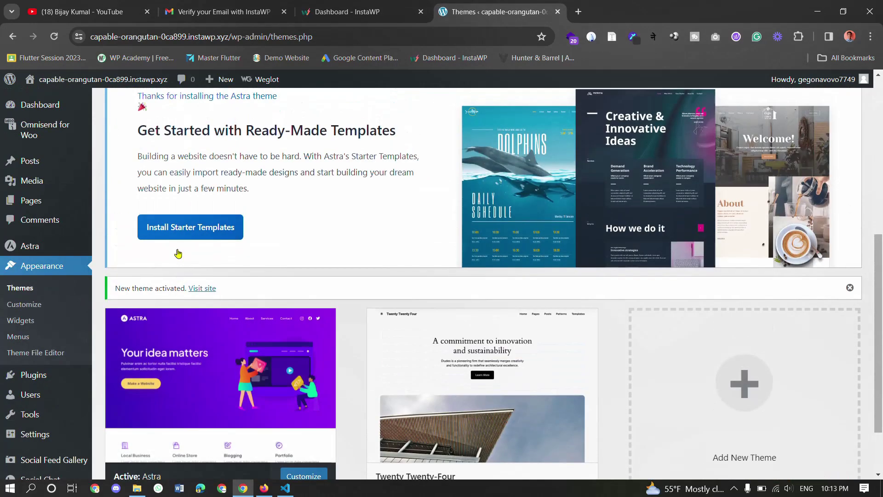
pyautogui.click(45, 251)
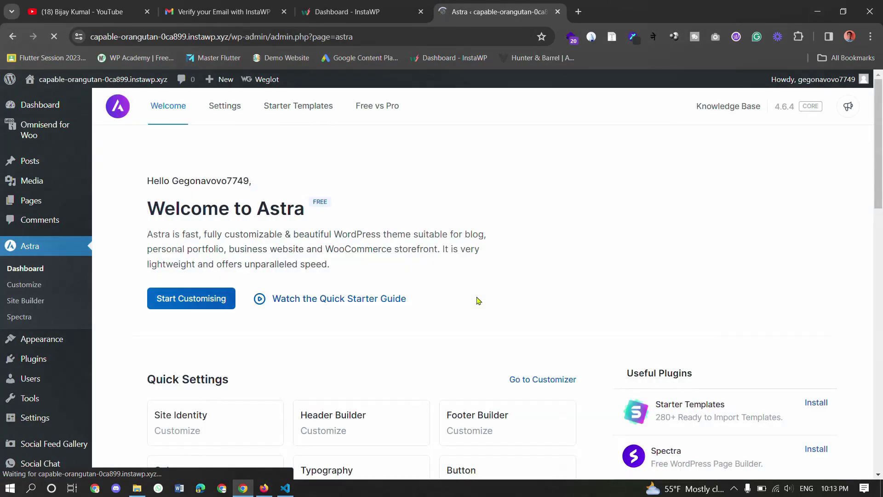
pyautogui.scroll(-2, 486, 331)
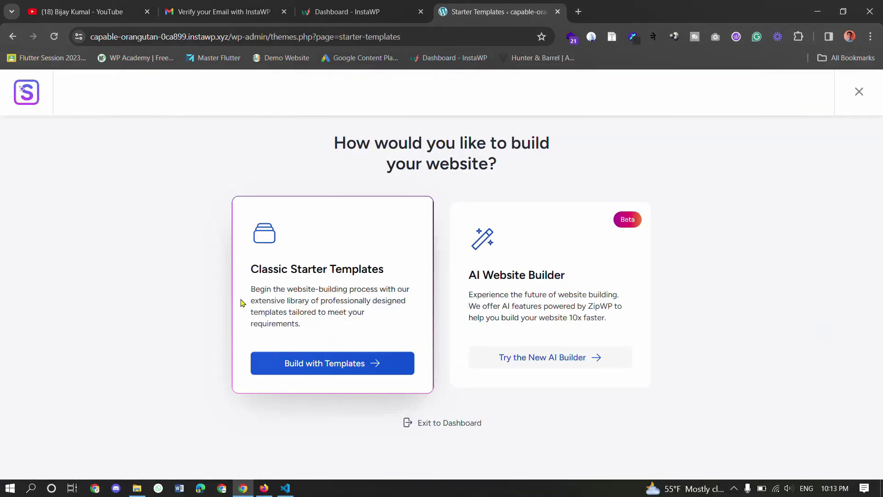
# - Check the YouTube channel tab, then highlight text in the AI Website Builder section
pyautogui.click(83, 11)
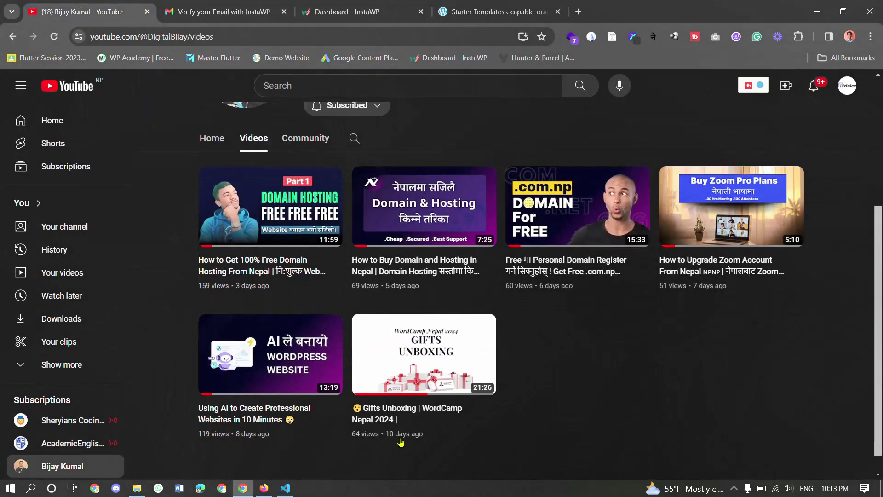
pyautogui.scroll(-1, 405, 443)
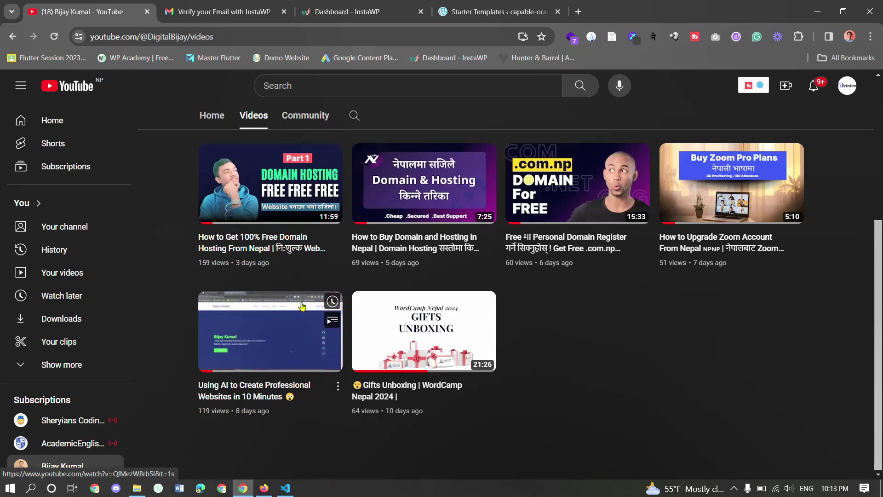
pyautogui.click(453, 6)
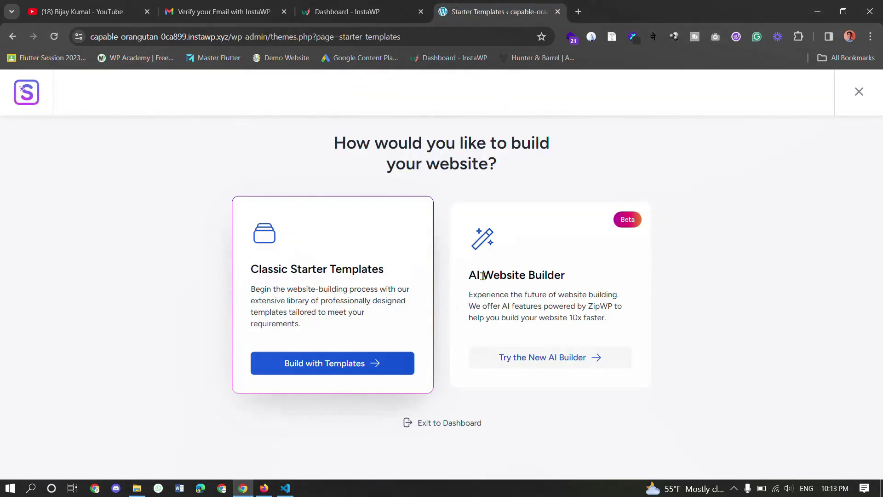
pyautogui.moveTo(466, 280)
pyautogui.mouseDown()
pyautogui.moveTo(568, 288)
pyautogui.moveTo(470, 279)
pyautogui.mouseUp()
pyautogui.click(570, 288)
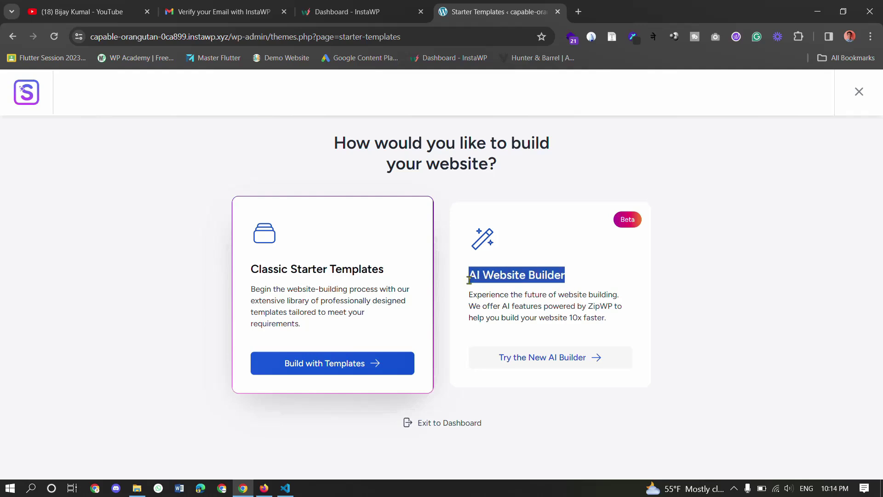
pyautogui.click(524, 294)
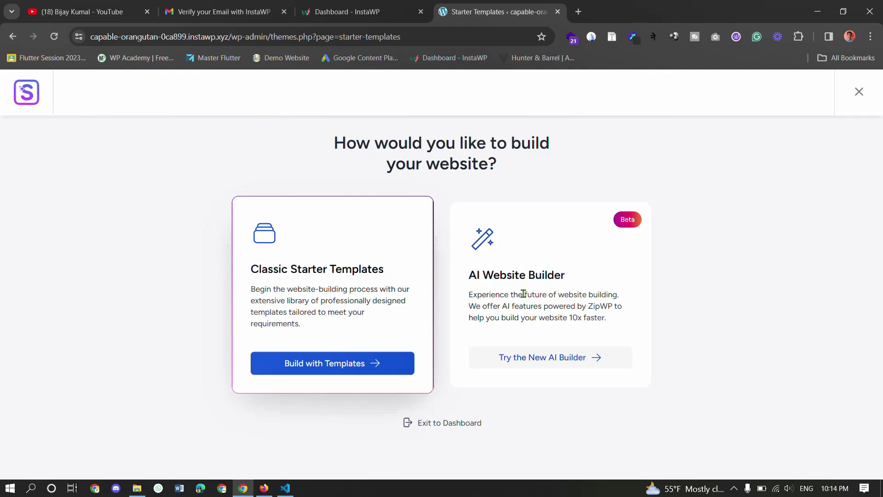
pyautogui.moveTo(588, 306); pyautogui.dragTo(609, 307)
pyautogui.click(610, 307)
# - Choose Build with Templates under Classic Starter Templates
pyautogui.click(92, 11)
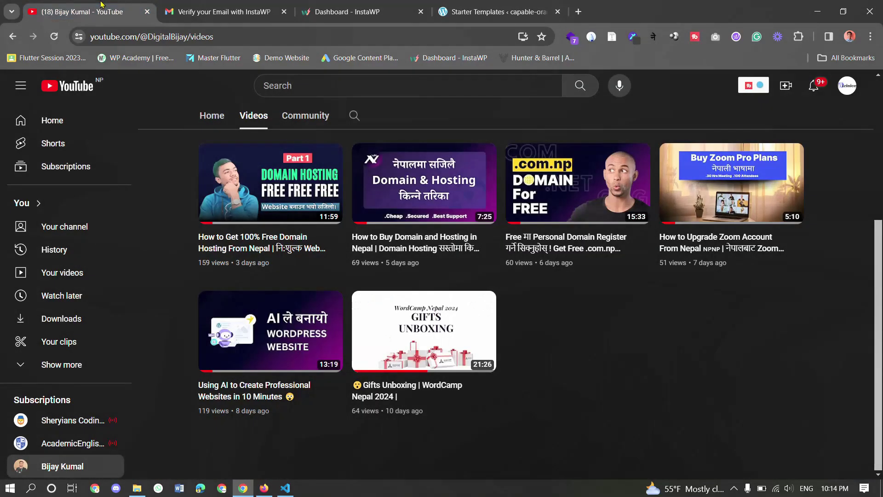
pyautogui.moveTo(313, 357)
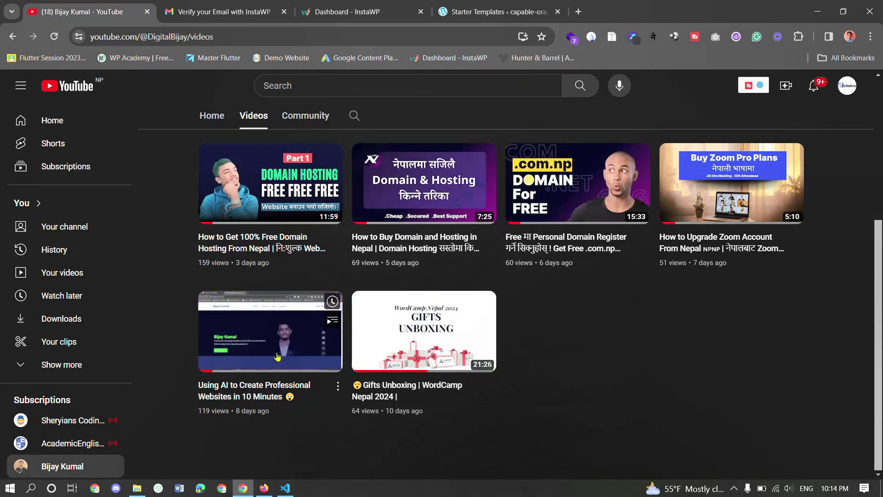
pyautogui.click(449, 4)
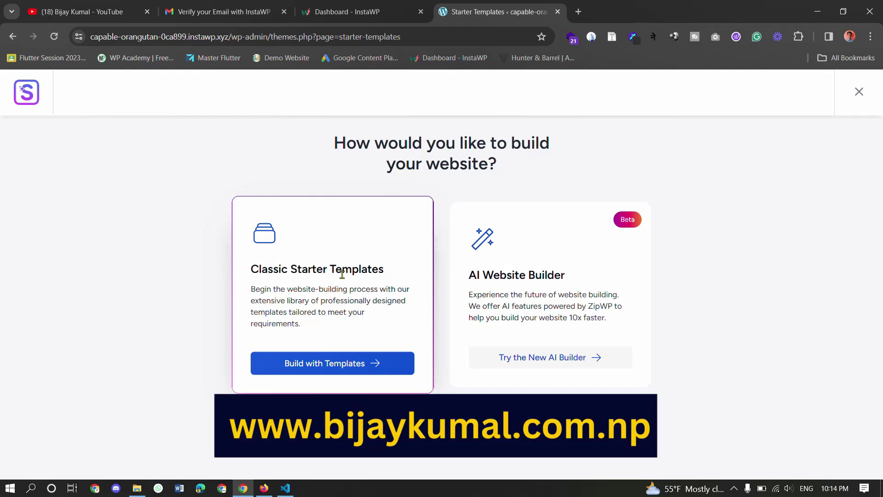
pyautogui.click(321, 371)
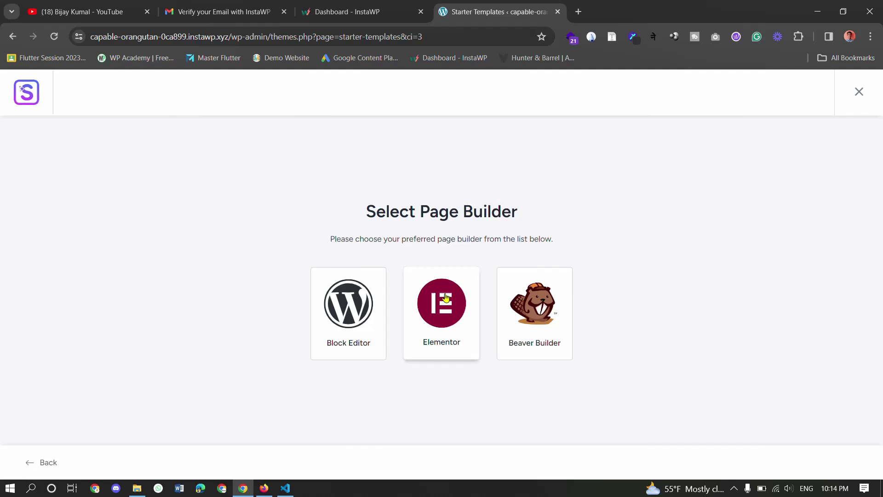
# - Choose Elementor as the page builder and filter the starter templates to Personal Sites > Portfolio & CV
pyautogui.click(446, 298)
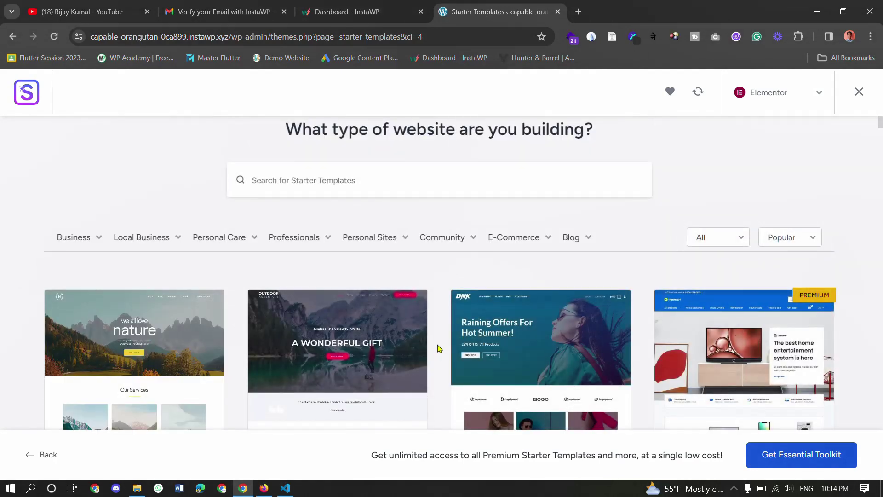
pyautogui.moveTo(388, 236)
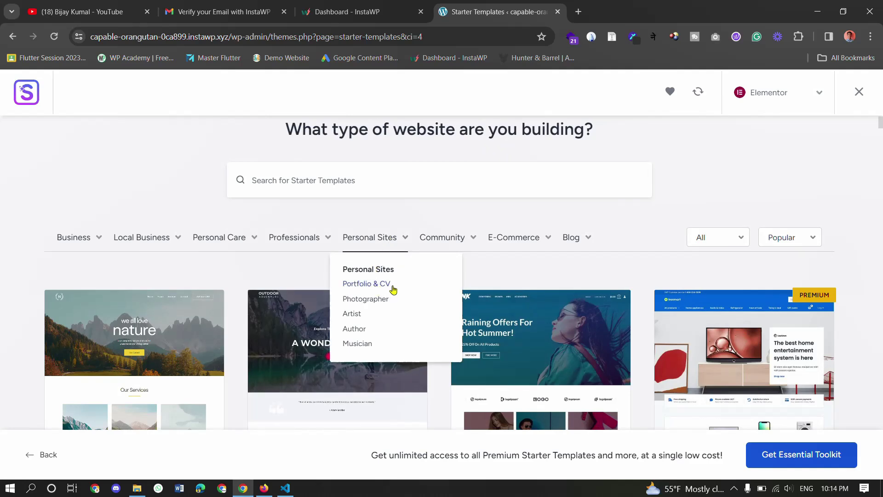
pyautogui.click(393, 289)
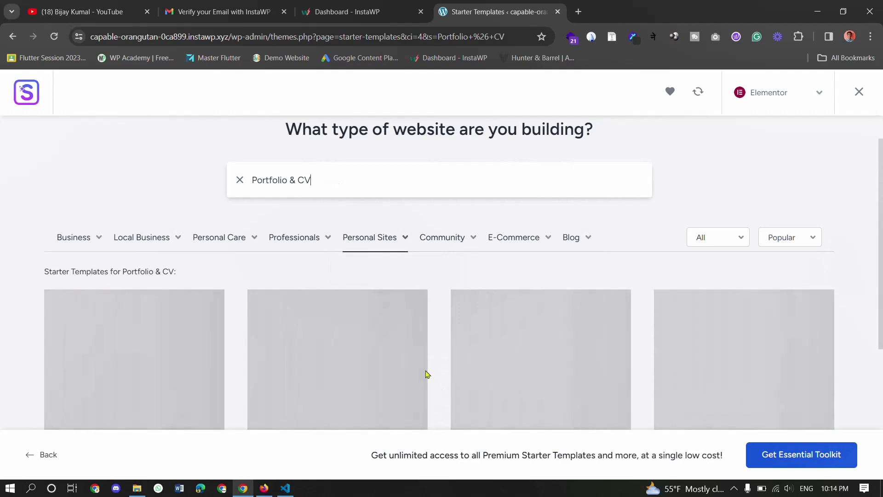
pyautogui.scroll(-4, 427, 374)
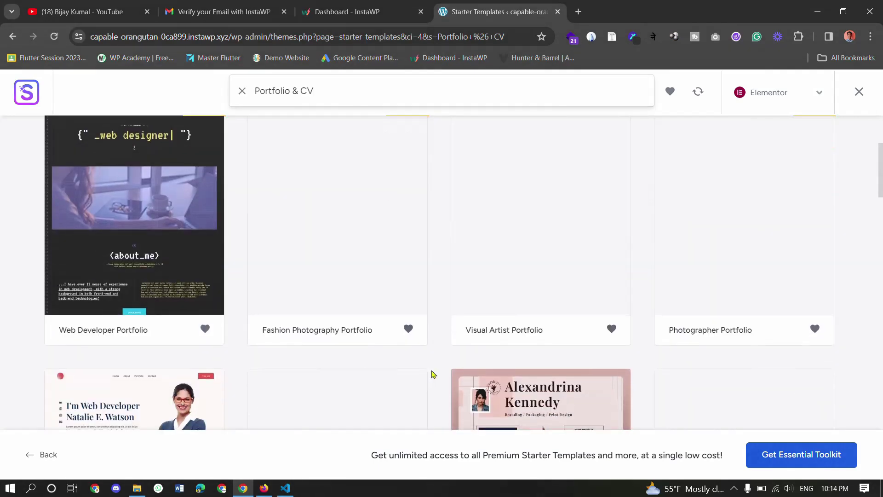
pyautogui.scroll(2, 433, 373)
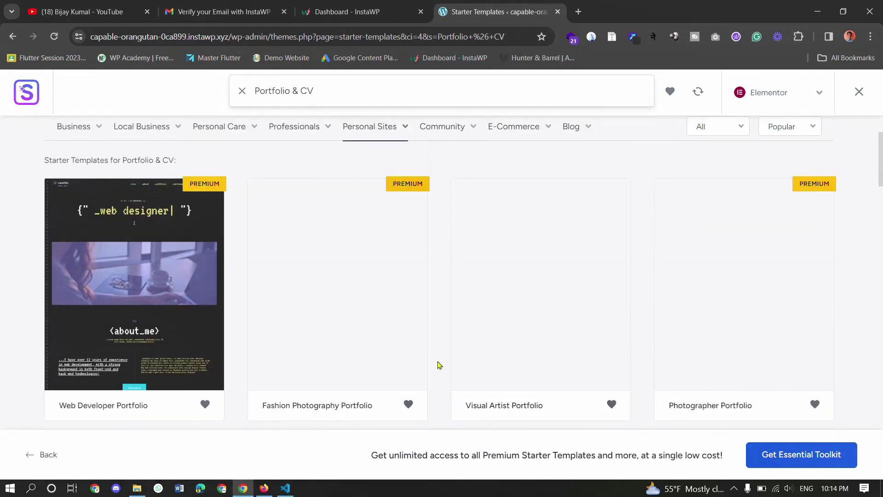
pyautogui.scroll(-5, 437, 370)
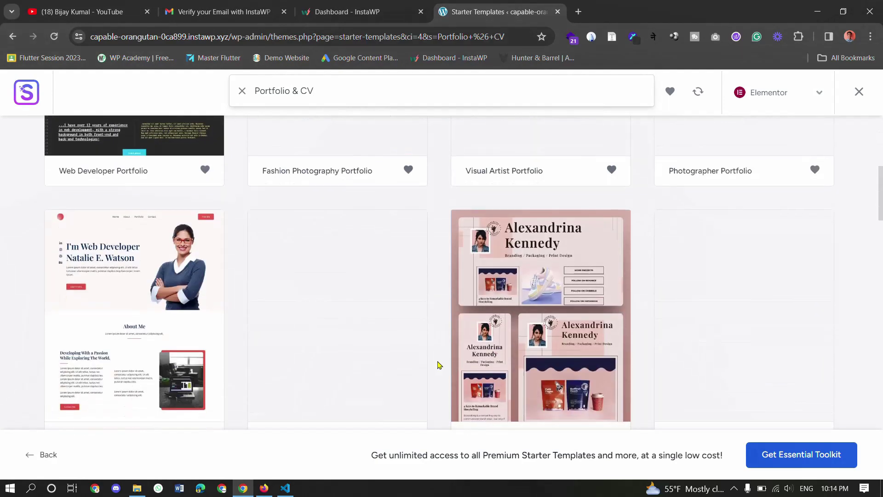
pyautogui.scroll(-2, 438, 365)
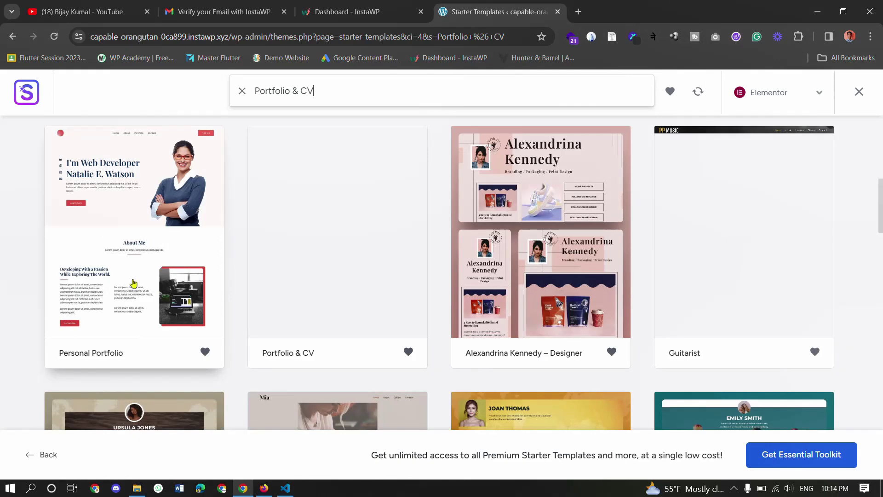
pyautogui.scroll(1, 136, 252)
pyautogui.scroll(1, 135, 252)
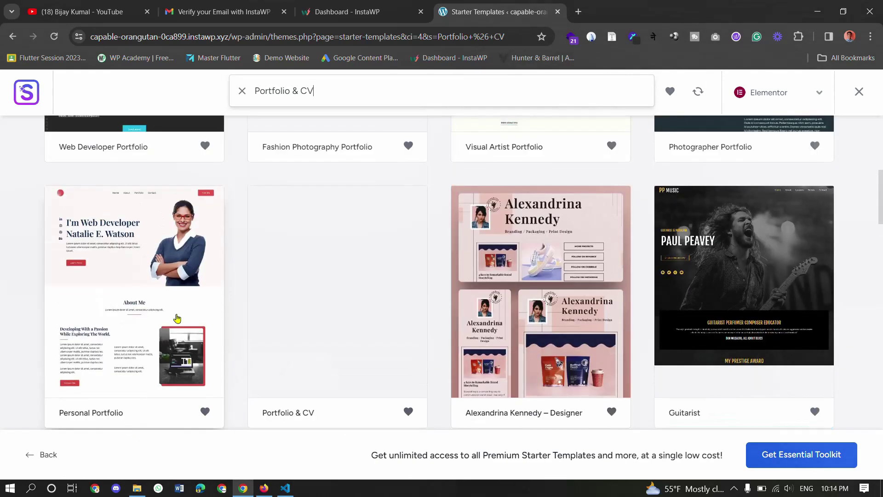
# - Pick the Personal Portfolio template and skip adding a logo
pyautogui.click(143, 282)
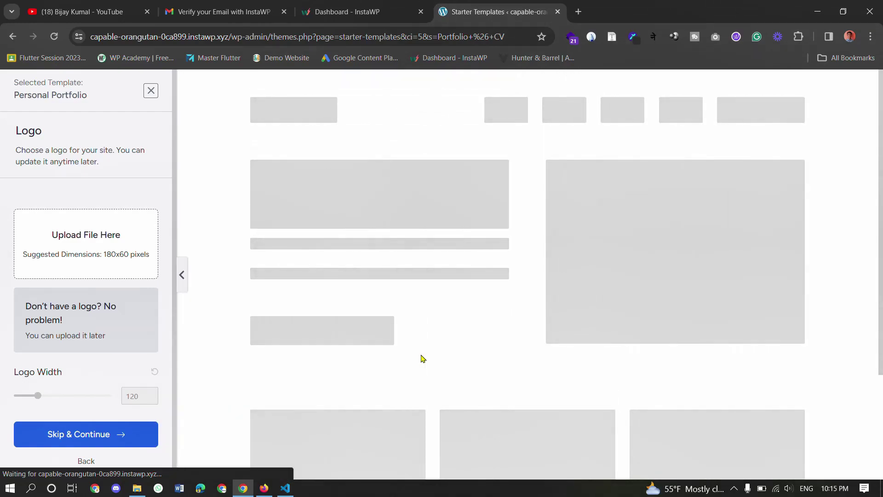
pyautogui.scroll(-20, 422, 358)
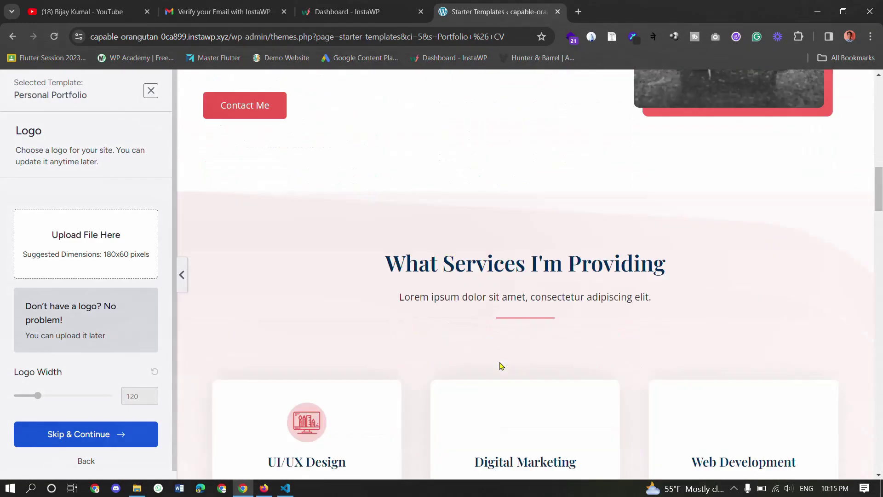
pyautogui.scroll(20, 502, 365)
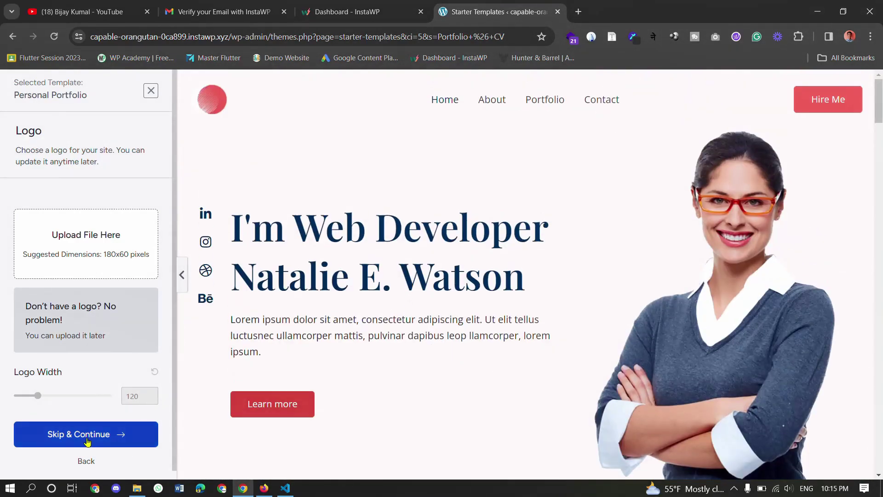
pyautogui.click(87, 440)
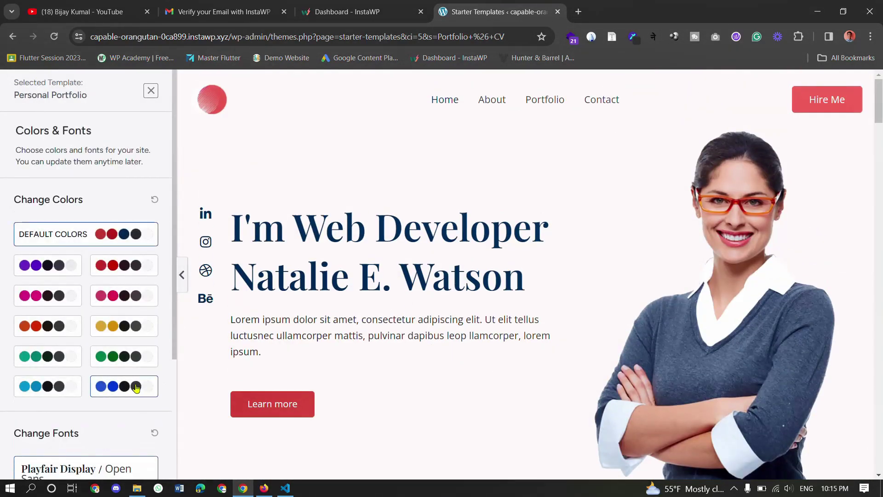
# - Settle on the teal colour palette, keep the default fonts, and continue to the final step
pyautogui.click(52, 386)
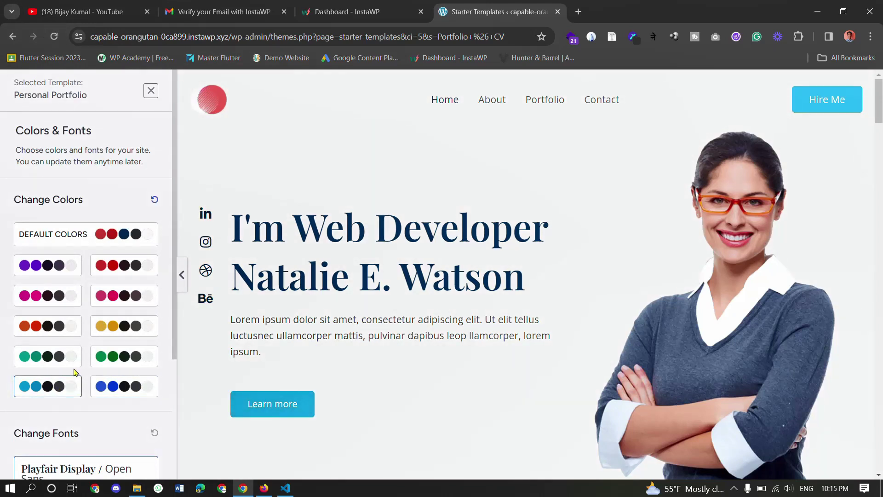
pyautogui.click(63, 368)
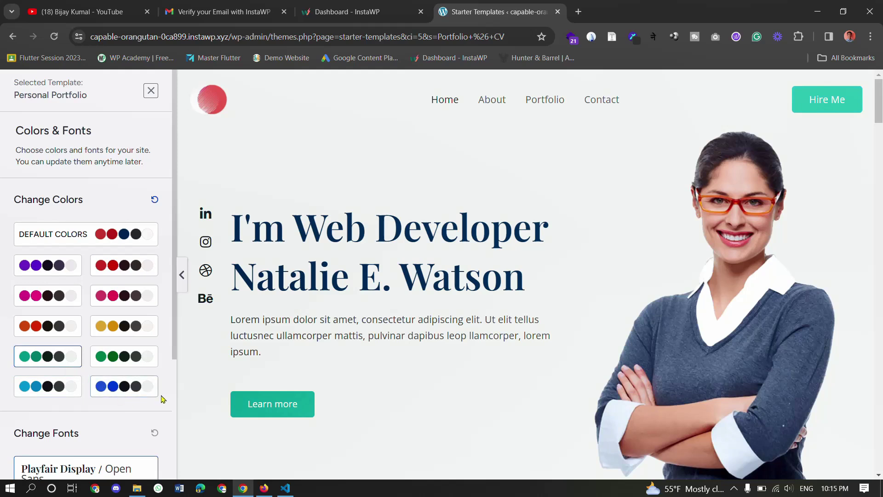
pyautogui.click(132, 391)
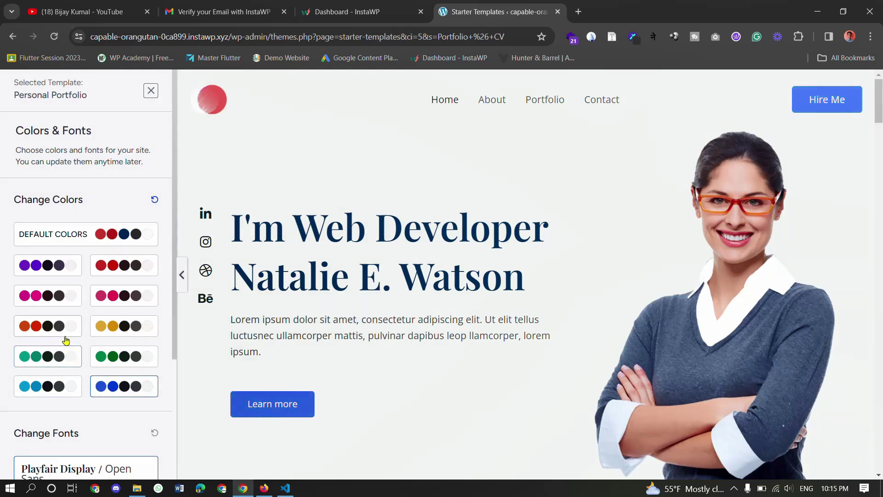
pyautogui.click(58, 357)
pyautogui.scroll(-4, 145, 442)
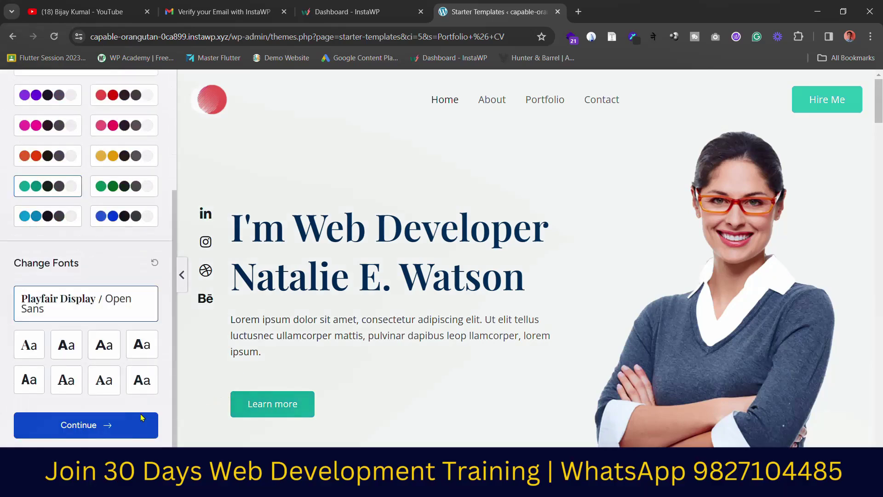
pyautogui.click(115, 433)
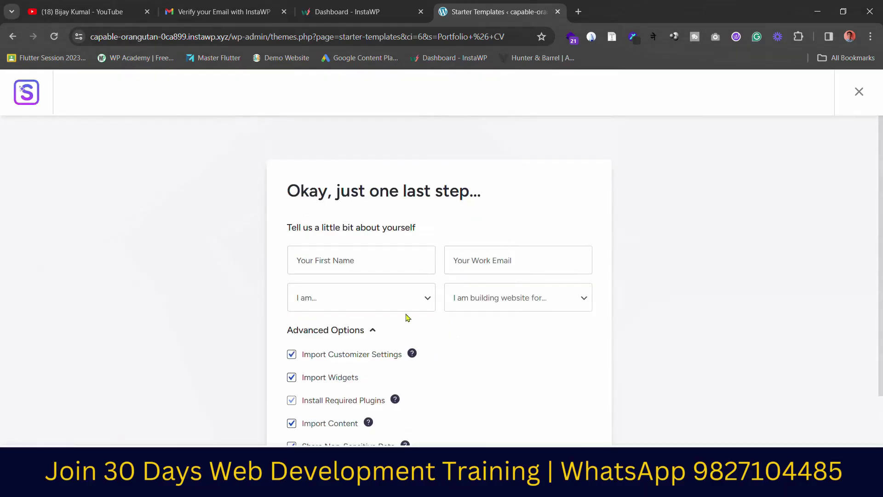
# - Submit the details to build the website, then view the finished site in a new tab
pyautogui.scroll(-2, 426, 321)
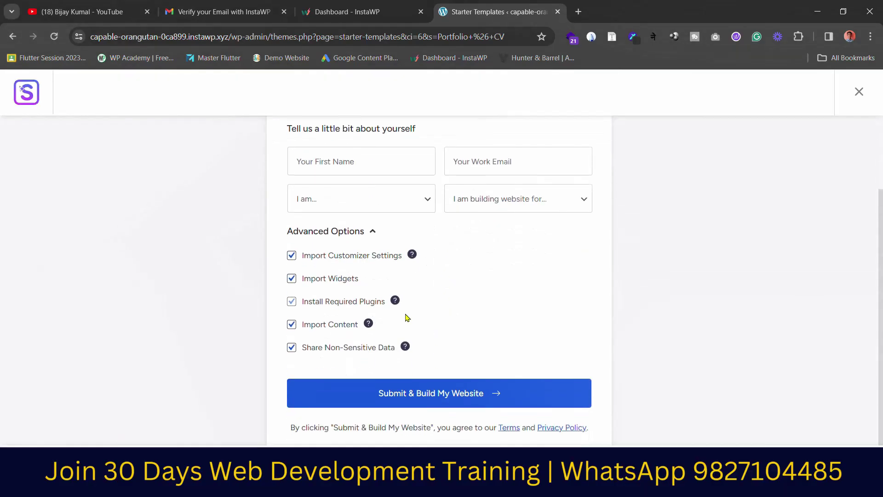
pyautogui.click(449, 403)
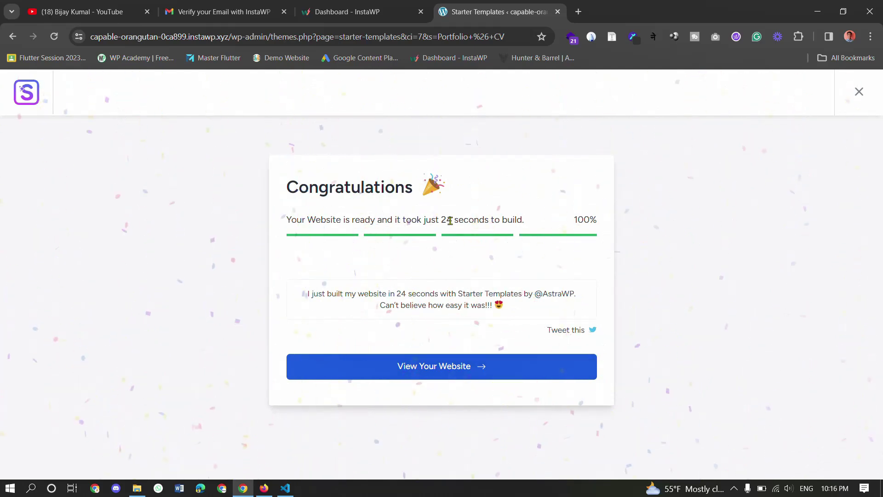
pyautogui.moveTo(441, 220); pyautogui.dragTo(532, 224)
pyautogui.click(533, 224)
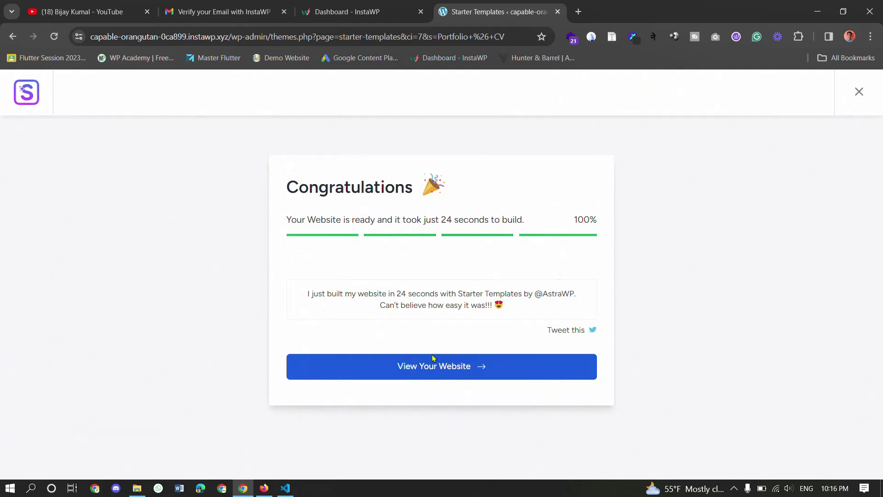
pyautogui.click(422, 368)
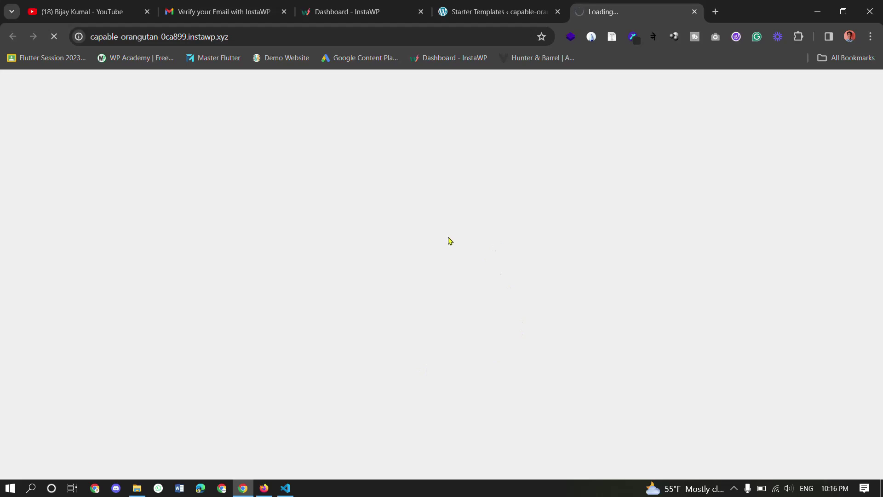
# - Find the new site's URL on the InstaWP dashboard and bring up the site's tab
pyautogui.click(319, 6)
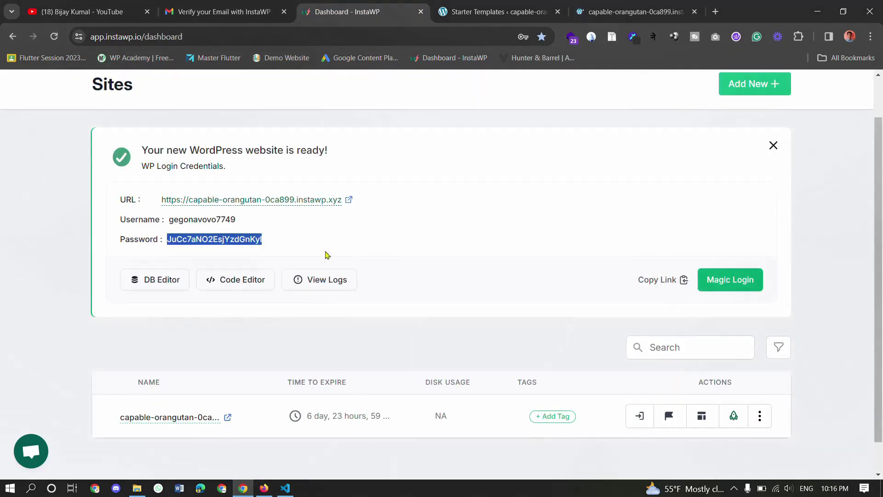
pyautogui.click(303, 228)
pyautogui.moveTo(159, 200); pyautogui.dragTo(340, 179)
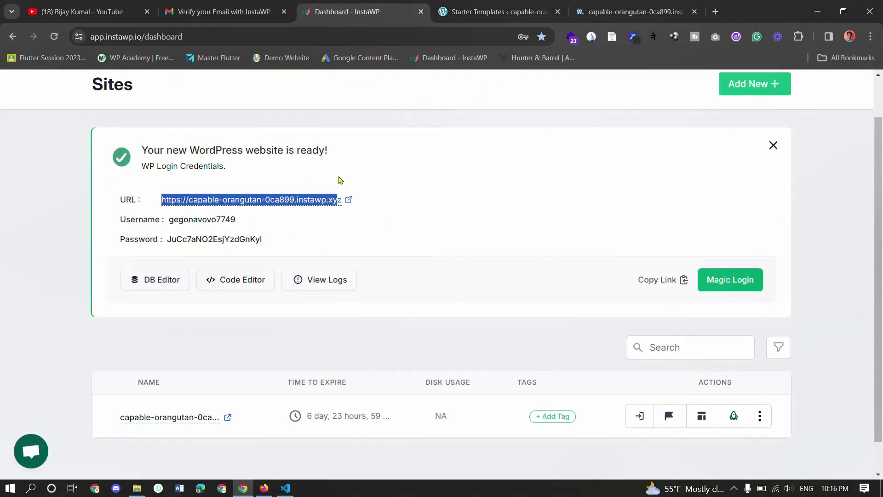
pyautogui.click(544, 200)
pyautogui.click(635, 11)
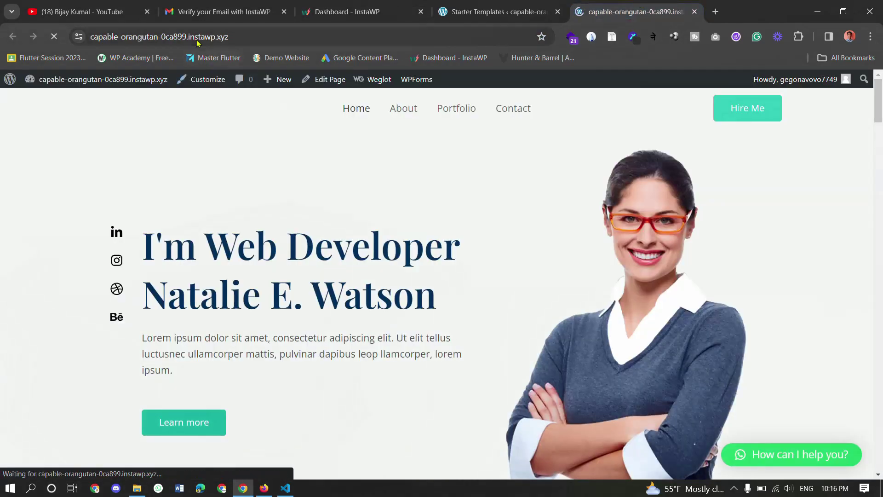
pyautogui.click(186, 37)
# - Scroll through the Personal Portfolio home page and back up to the hero section
pyautogui.scroll(-15, 373, 219)
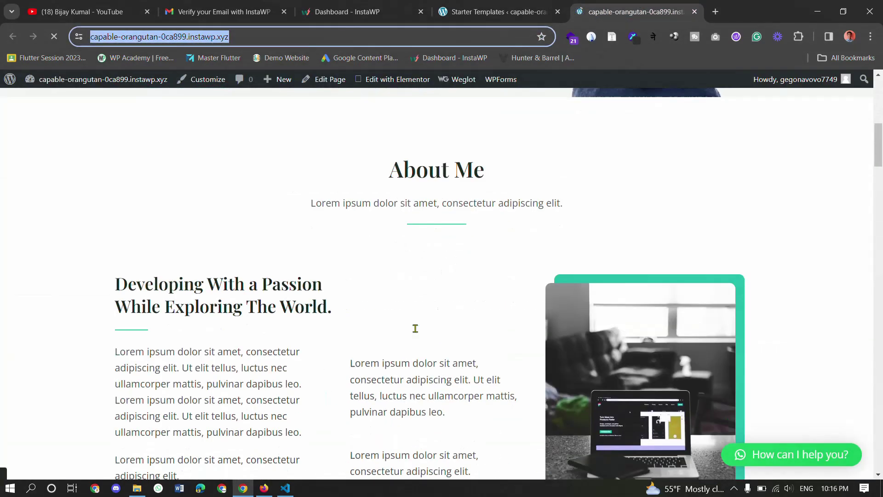
pyautogui.scroll(-3, 416, 328)
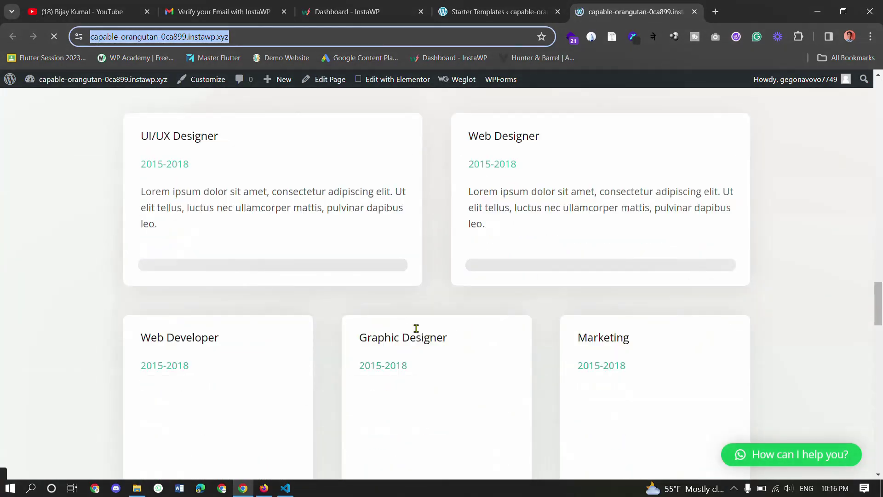
pyautogui.scroll(-20, 416, 328)
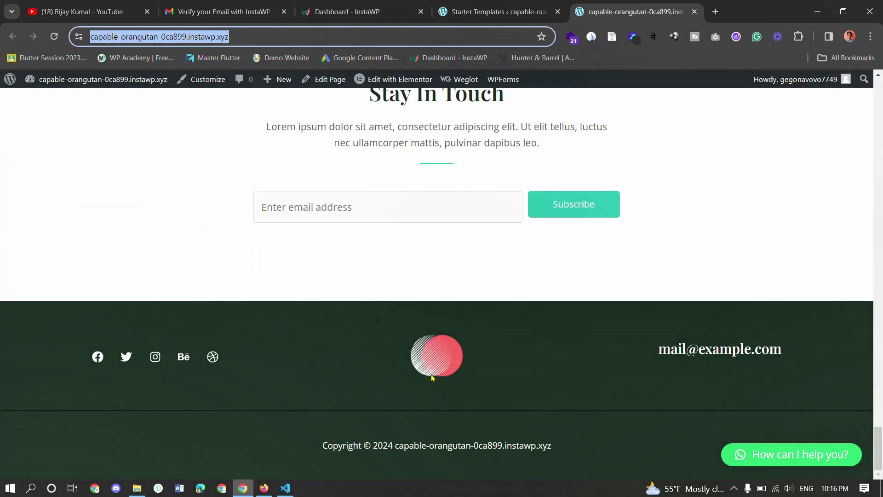
pyautogui.scroll(20, 433, 377)
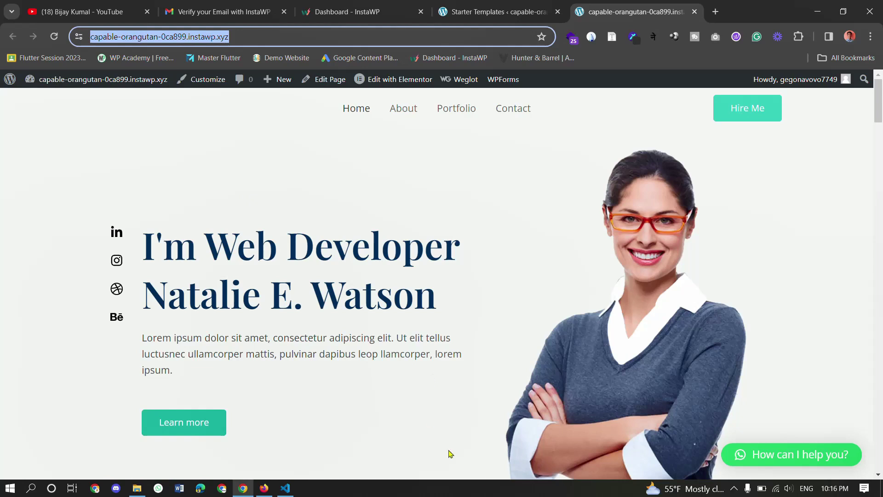
pyautogui.click(598, 315)
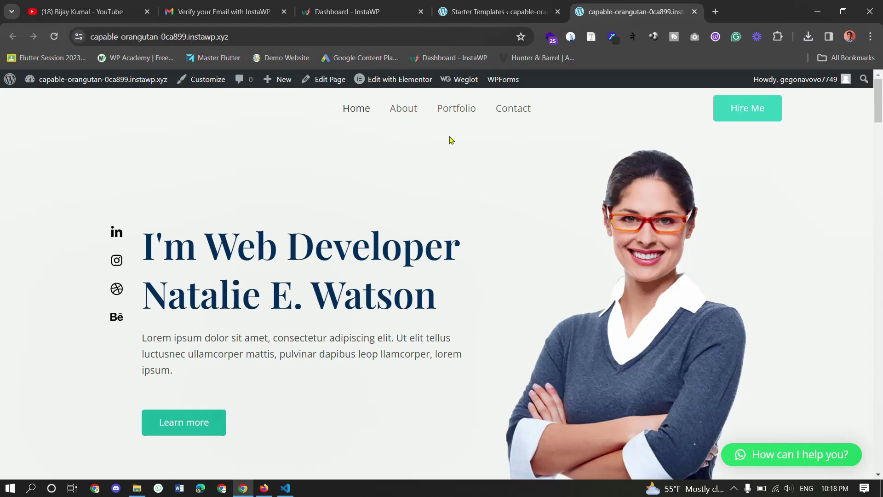
# - Open Home in Elementor, dismiss the AI notice, reset zoom to 100%, close Navigator, and preview
pyautogui.moveTo(394, 82)
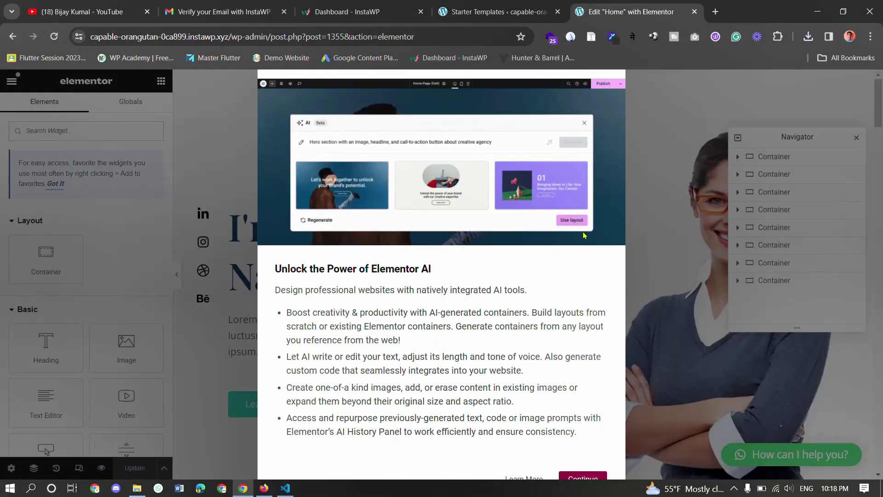
pyautogui.hotkey('ctrl', '-')
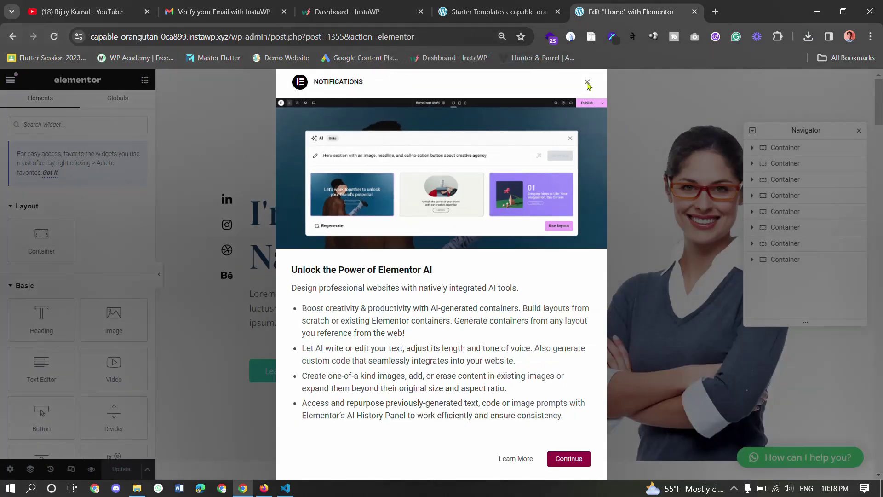
pyautogui.click(587, 82)
pyautogui.hotkey('ctrl', '0')
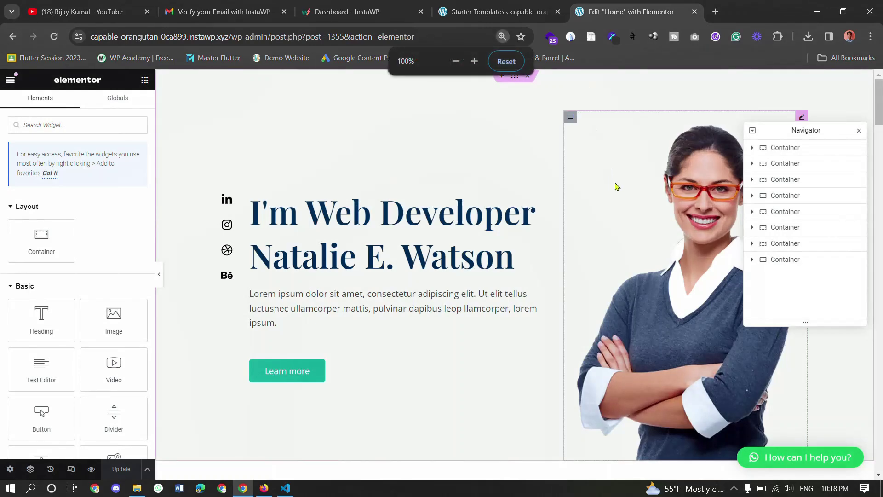
pyautogui.click(865, 135)
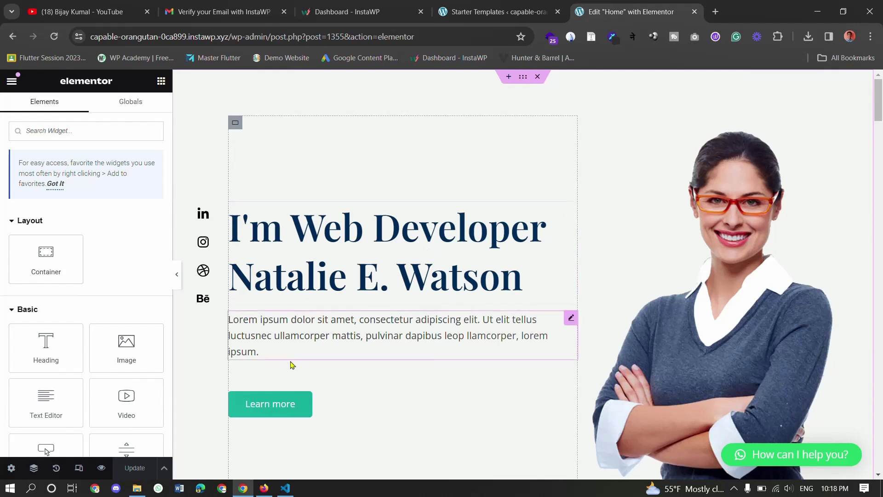
pyautogui.click(101, 467)
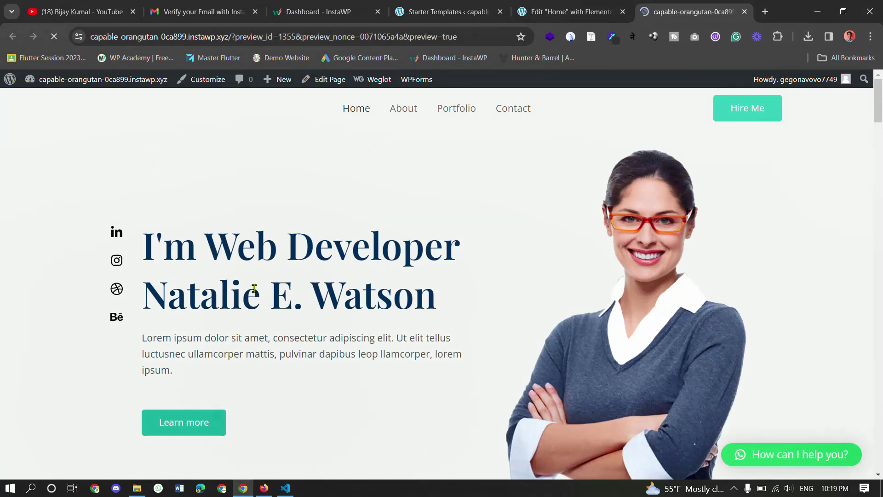
# - Check the sample name in the preview's hero heading and return to the Elementor editor for Home
pyautogui.moveTo(184, 287); pyautogui.dragTo(627, 294)
pyautogui.scroll(-3, 633, 290)
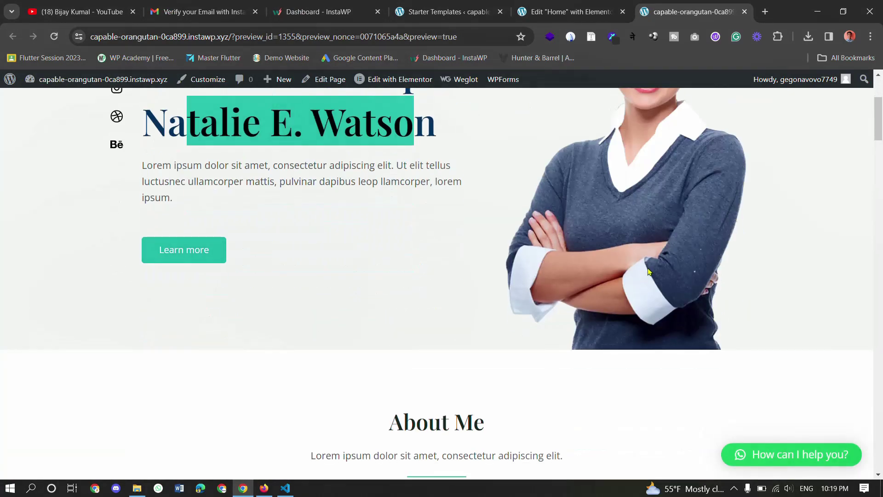
pyautogui.scroll(3, 649, 270)
pyautogui.click(482, 11)
pyautogui.click(555, 6)
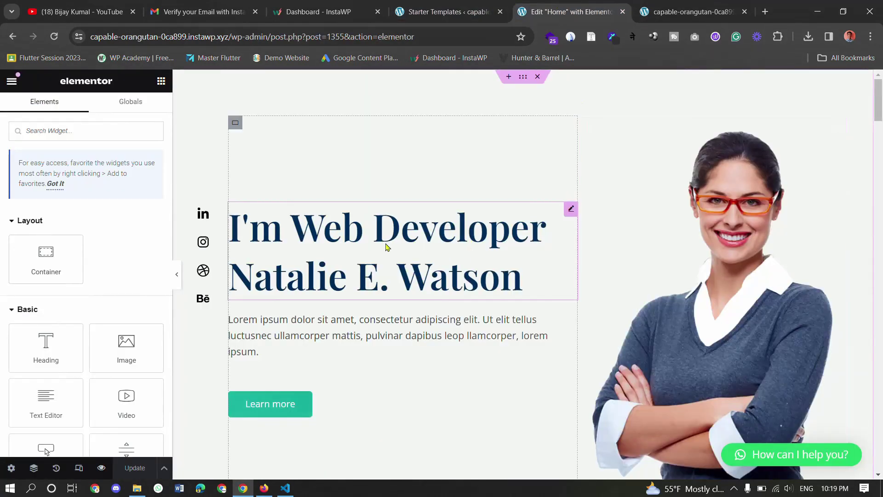
# - Replace the sample name after the line break in the hero Title with the site owner's full name
pyautogui.click(457, 241)
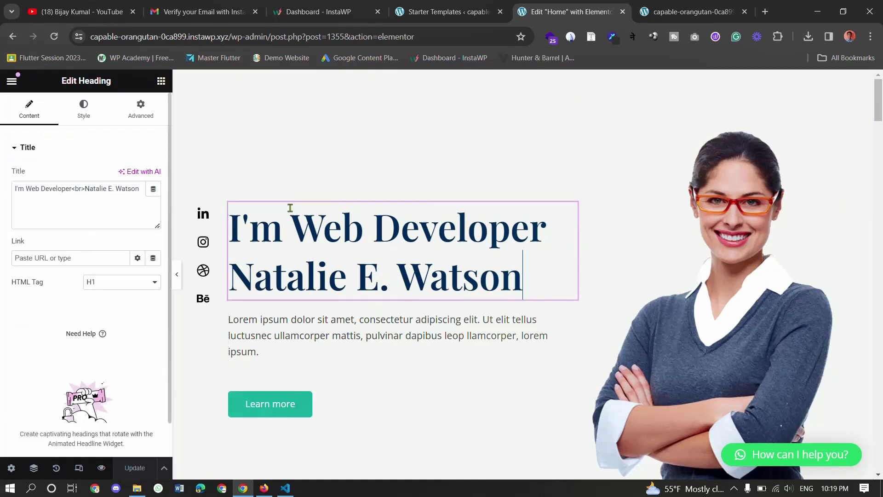
pyautogui.moveTo(138, 214); pyautogui.dragTo(85, 189)
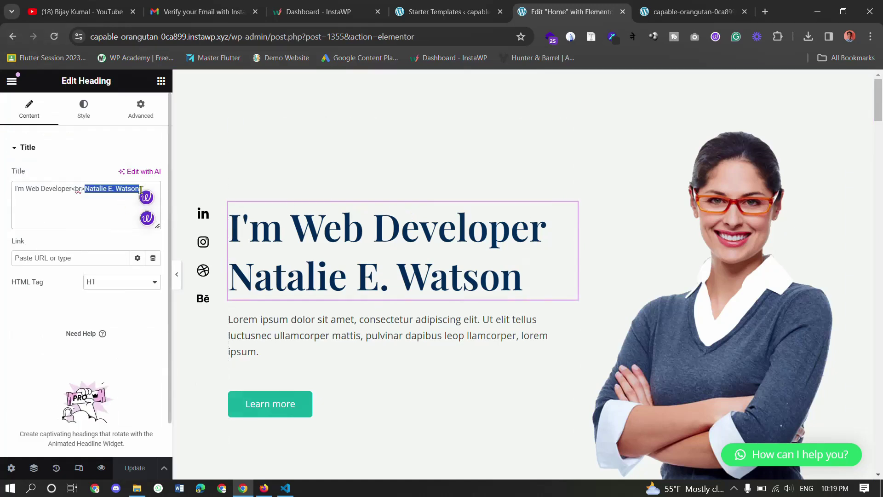
pyautogui.click(152, 203)
pyautogui.press('BackSpace')
pyautogui.press('BackSpace')
pyautogui.press('BackSpace')
pyautogui.press('BackSpace')
pyautogui.press('BackSpace')
pyautogui.press('BackSpace')
pyautogui.press('BackSpace')
pyautogui.press('BackSpace')
pyautogui.press('BackSpace')
pyautogui.press('BackSpace')
pyautogui.press('BackSpace')
pyautogui.press('BackSpace')
pyautogui.press('BackSpace')
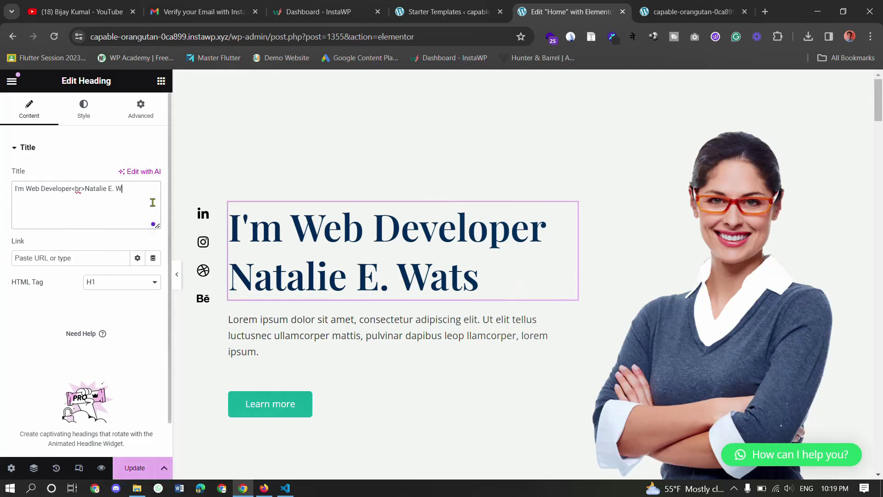
pyautogui.press('BackSpace')
pyautogui.press('BackSpace')
pyautogui.press('BackSpace')
pyautogui.press('BackSpace')
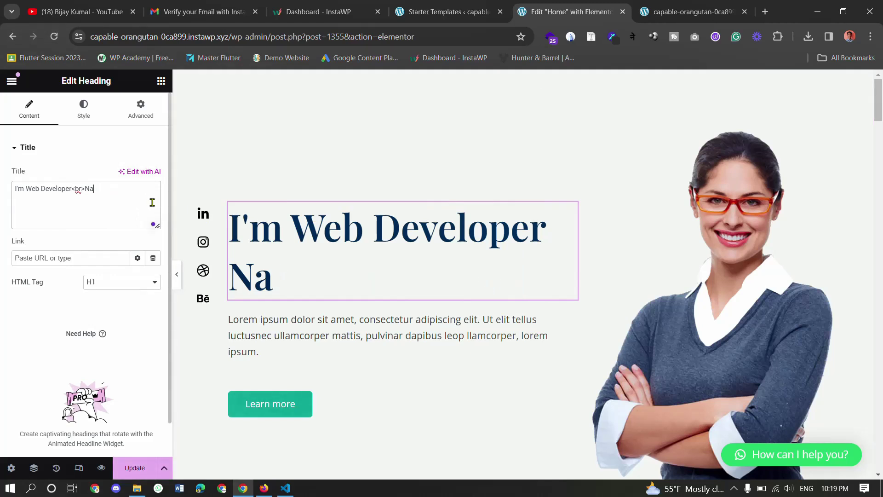
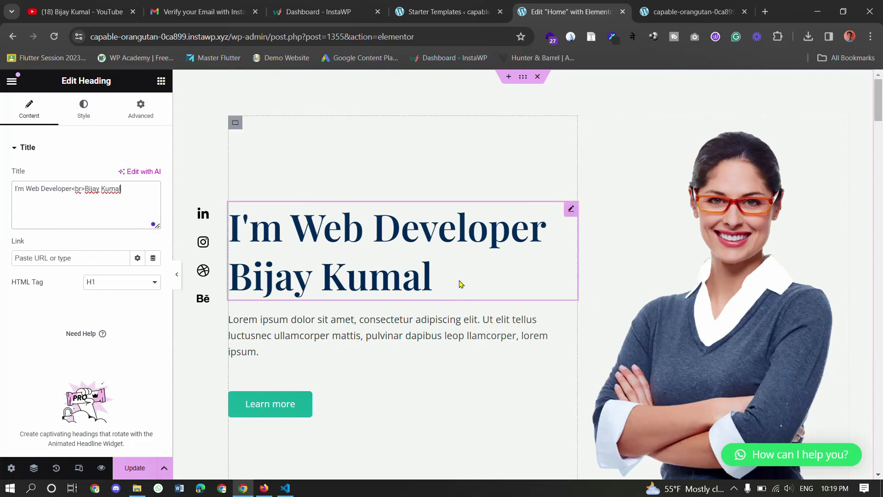
pyautogui.click(733, 205)
# - Upload the owner's portrait from File Explorer as the hero image and update the page
pyautogui.moveTo(92, 235)
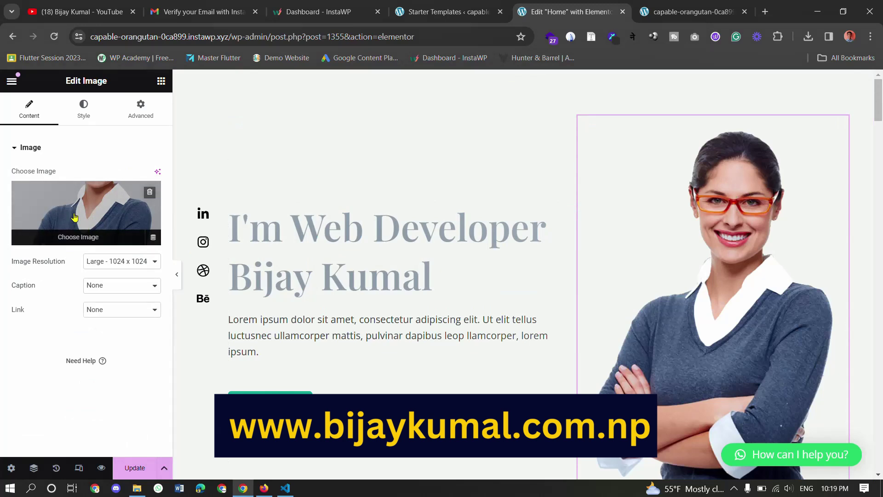
pyautogui.click(92, 235)
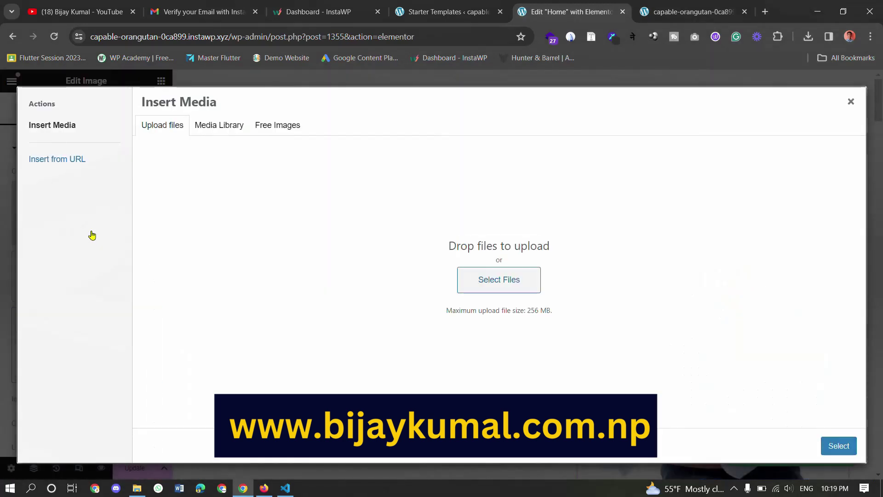
pyautogui.click(136, 487)
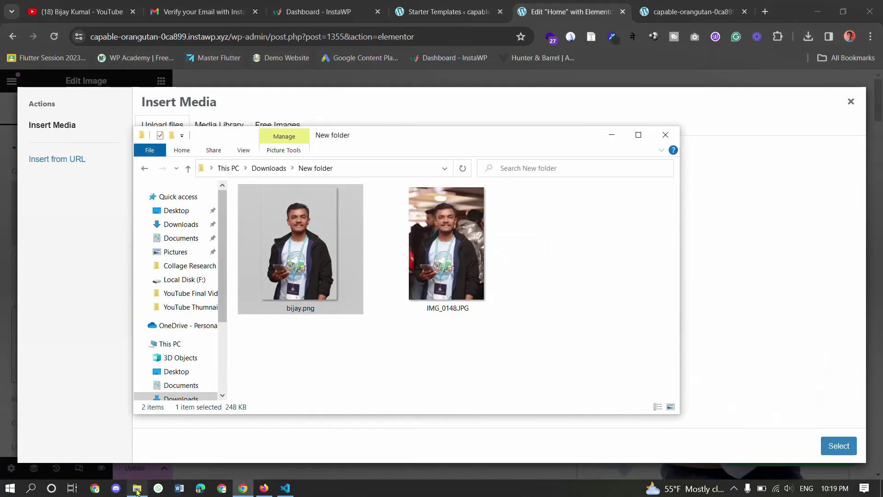
pyautogui.moveTo(652, 278); pyautogui.dragTo(732, 248)
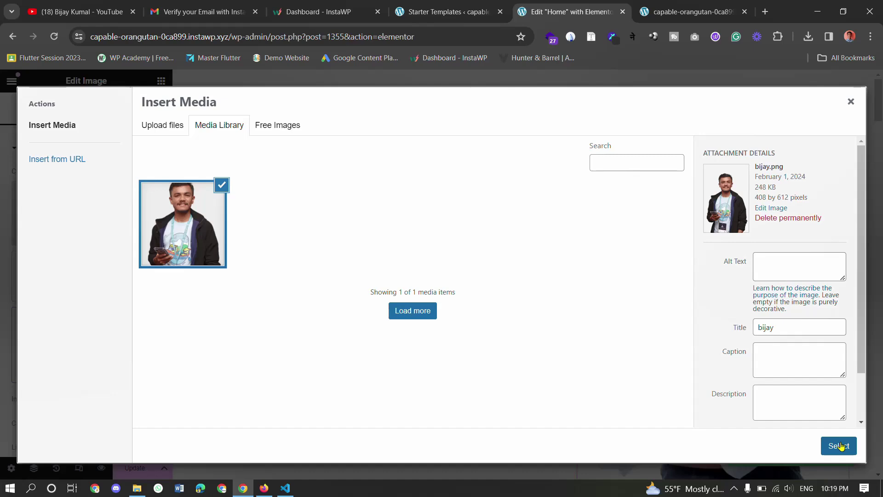
pyautogui.click(840, 446)
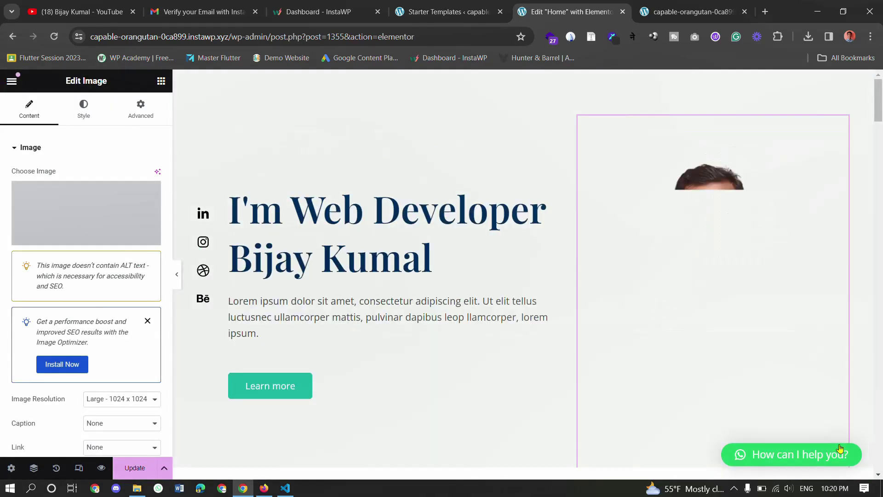
pyautogui.scroll(-1, 796, 316)
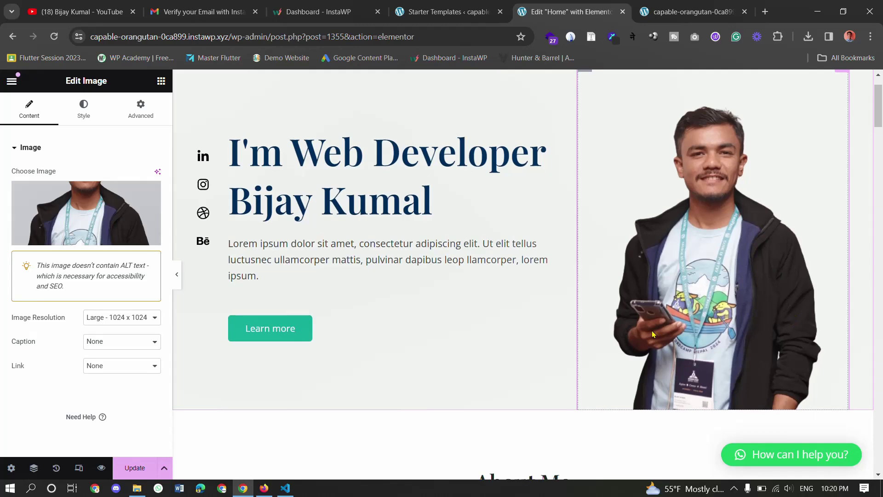
pyautogui.click(133, 467)
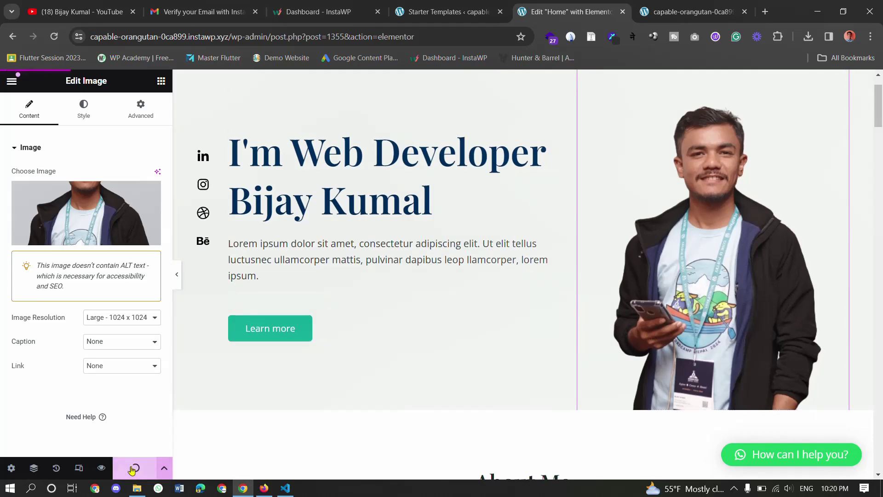
pyautogui.click(693, 12)
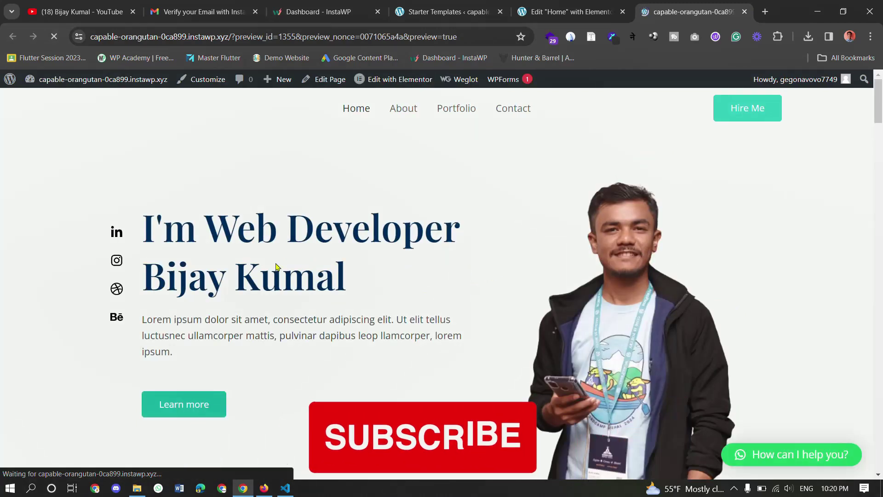
pyautogui.moveTo(158, 234); pyautogui.dragTo(472, 231)
pyautogui.click(203, 272)
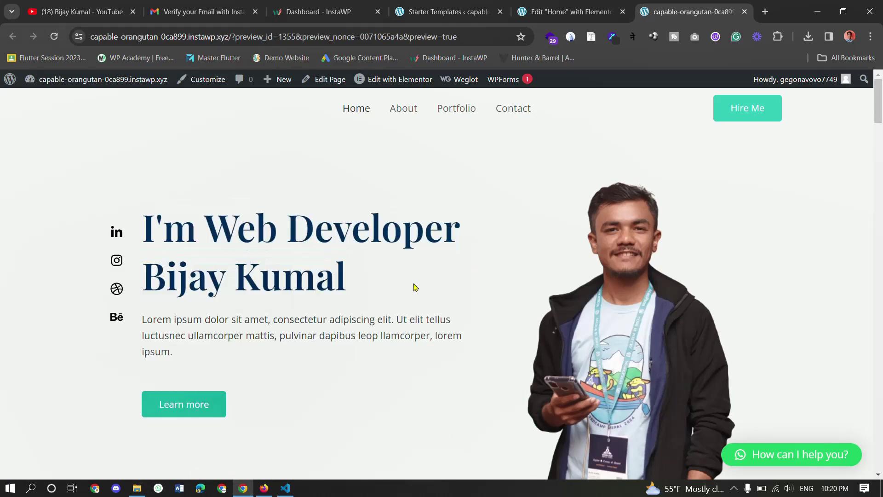
pyautogui.scroll(-1, 536, 275)
pyautogui.scroll(1, 676, 285)
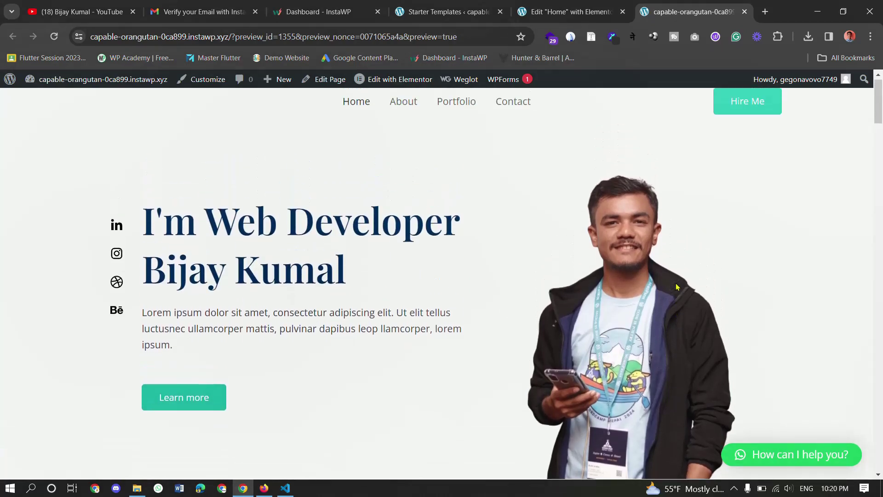
pyautogui.scroll(-1, 675, 282)
pyautogui.scroll(-3, 657, 293)
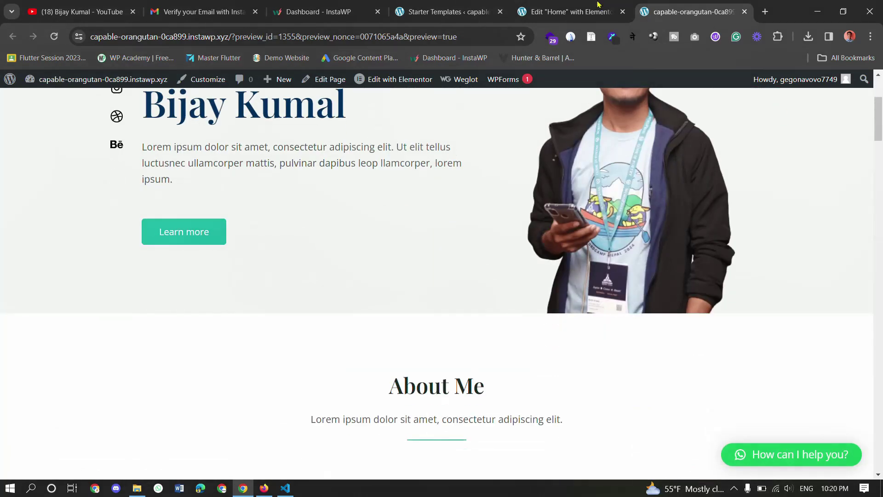
pyautogui.click(571, 11)
pyautogui.scroll(-1, 372, 311)
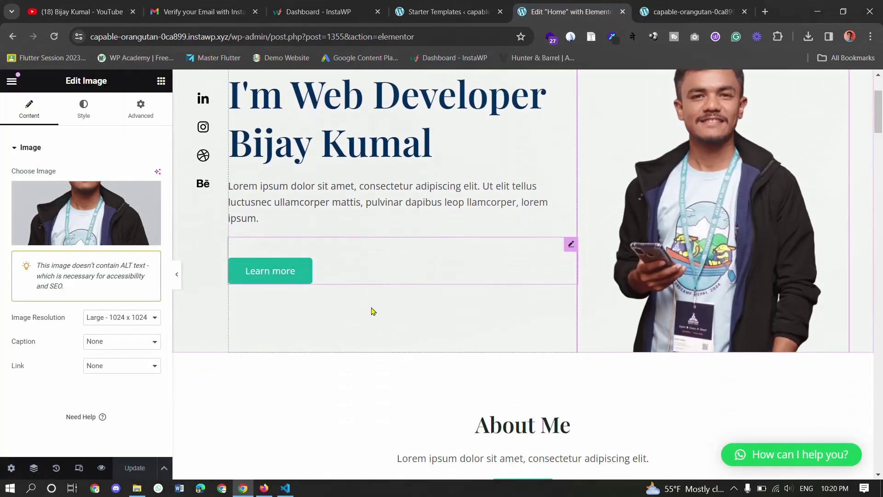
# - Change the hero button's label from Learn more to Click Here
pyautogui.click(280, 276)
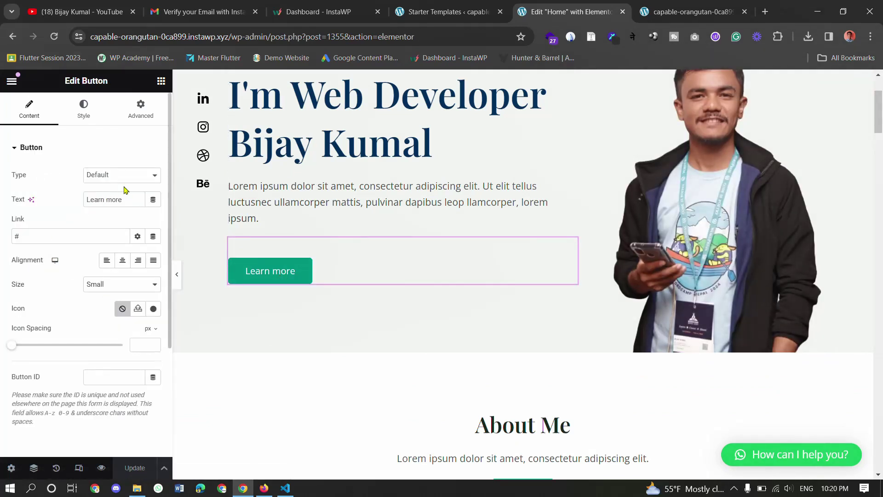
pyautogui.tripleClick(119, 199)
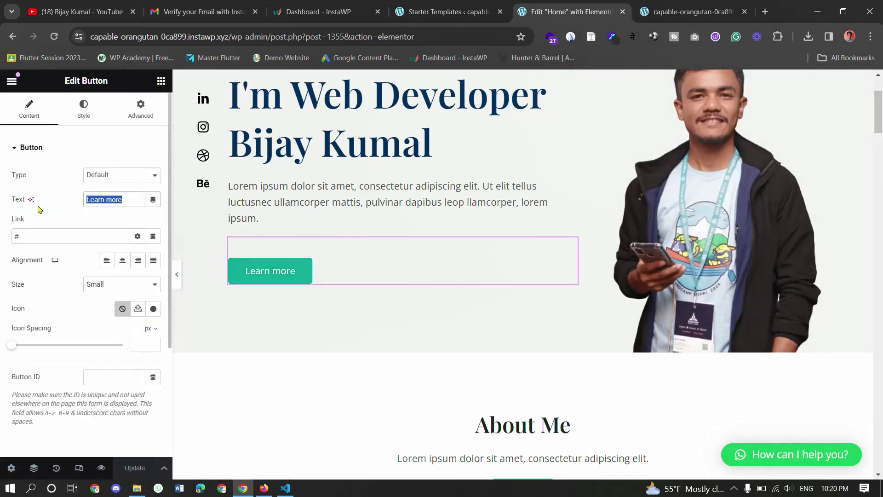
pyautogui.write('Click Here')
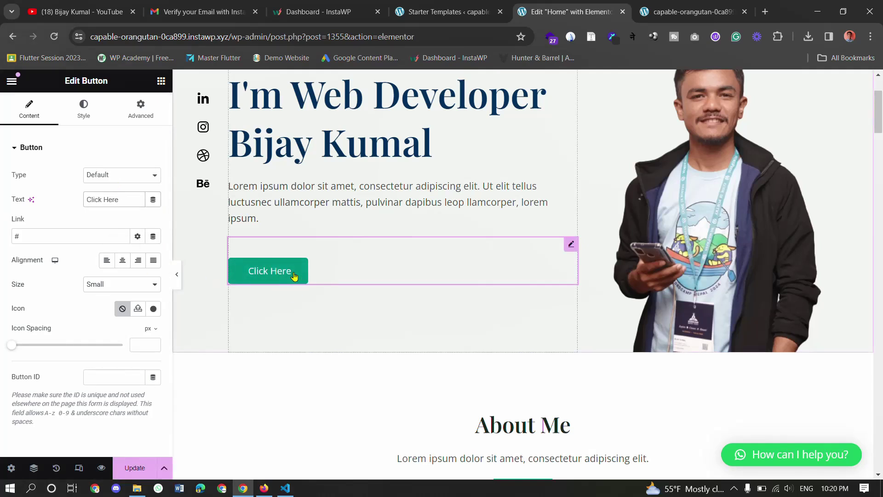
# - Scroll down the page, selecting the Developing With a Passion heading, its paragraphs and the laptop image
pyautogui.scroll(-1, 412, 262)
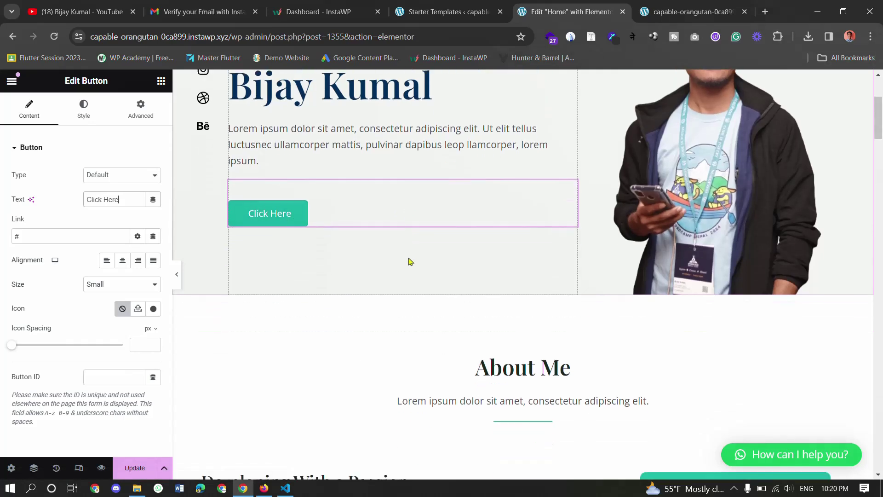
pyautogui.scroll(-3, 414, 264)
pyautogui.scroll(-2, 414, 267)
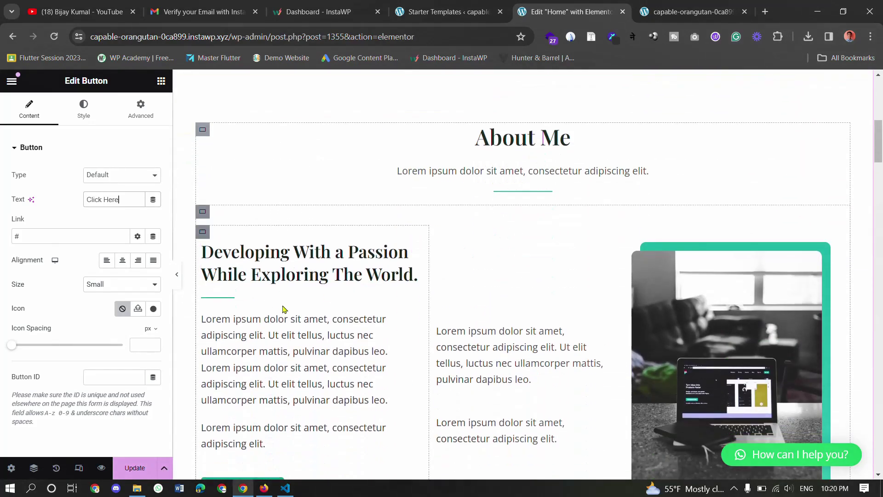
pyautogui.click(294, 274)
pyautogui.click(309, 338)
pyautogui.scroll(-2, 556, 324)
pyautogui.click(543, 317)
pyautogui.click(731, 298)
pyautogui.scroll(-10, 607, 339)
pyautogui.scroll(-14, 735, 315)
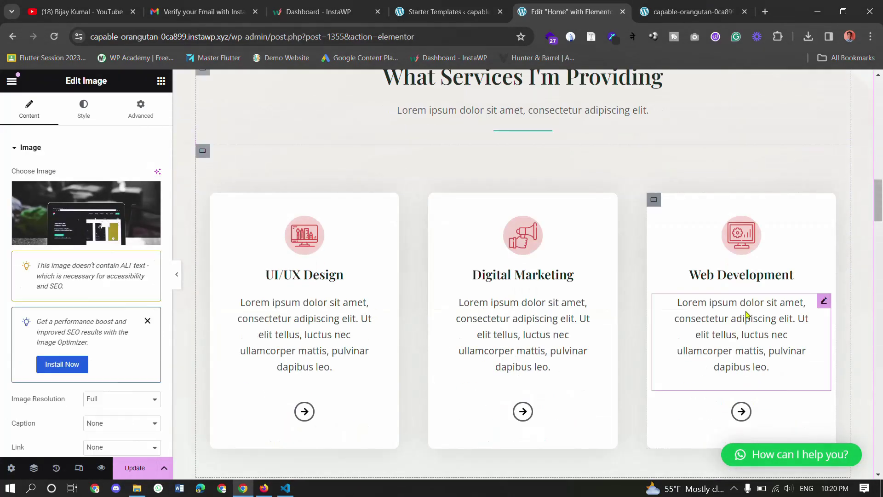
pyautogui.scroll(-10, 635, 322)
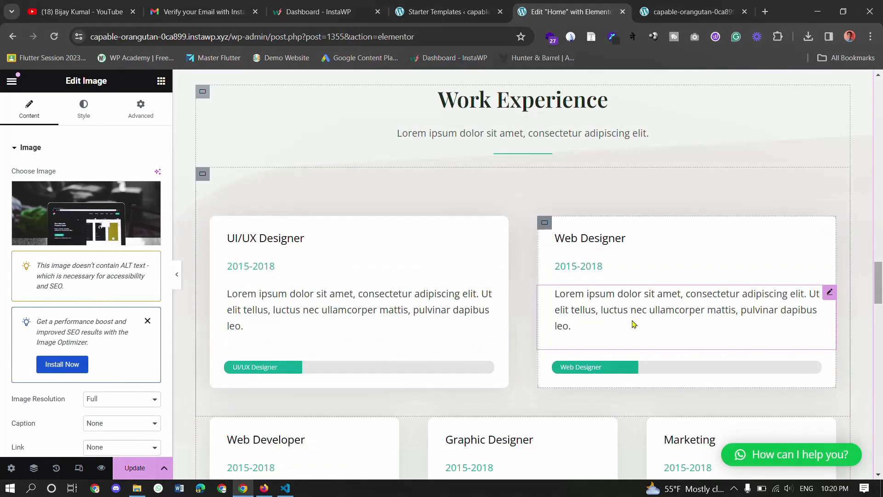
pyautogui.scroll(-12, 628, 325)
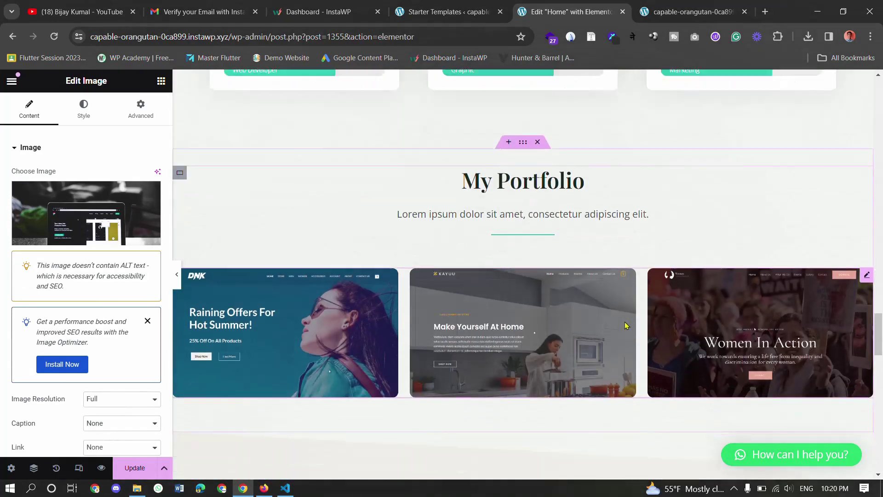
pyautogui.scroll(-6, 733, 206)
pyautogui.scroll(-10, 734, 206)
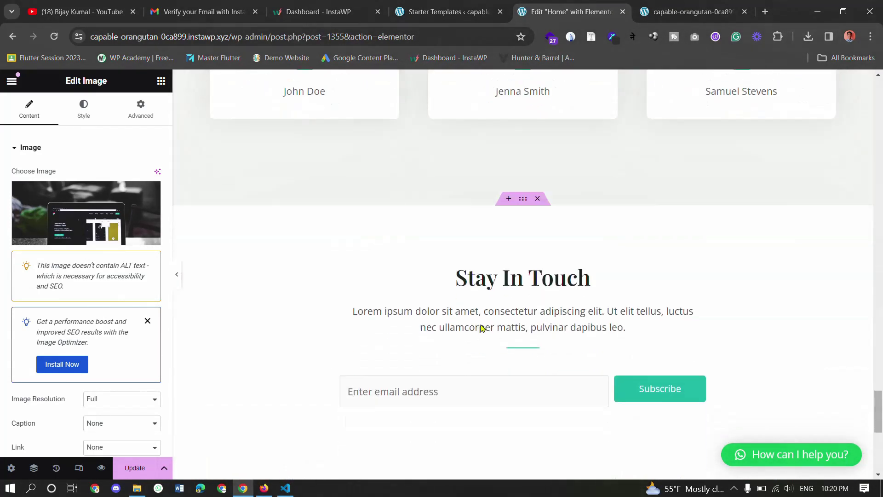
# - Save and publish the updated home page
pyautogui.hotkey('ctrl', 's')
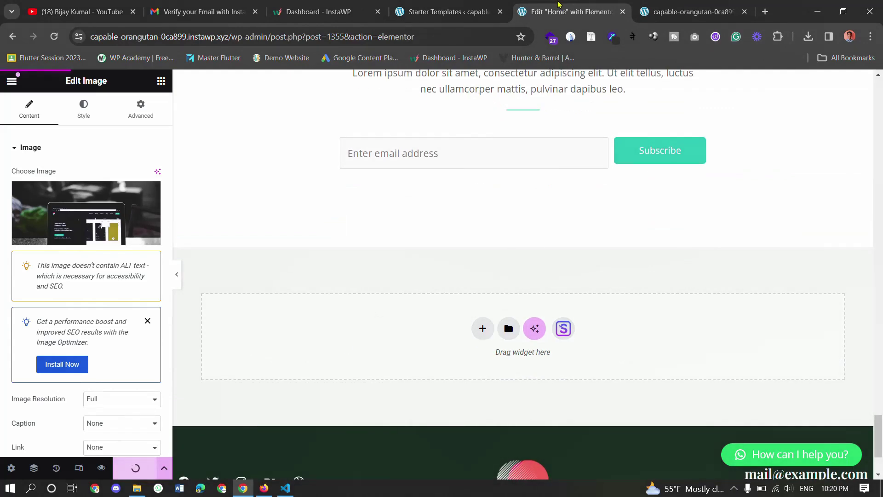
pyautogui.click(485, 6)
pyautogui.click(554, 4)
# - Trim the Starter Templates URL to /wp-admin/, scroll the Pages list, then open About on the live site
pyautogui.click(478, 6)
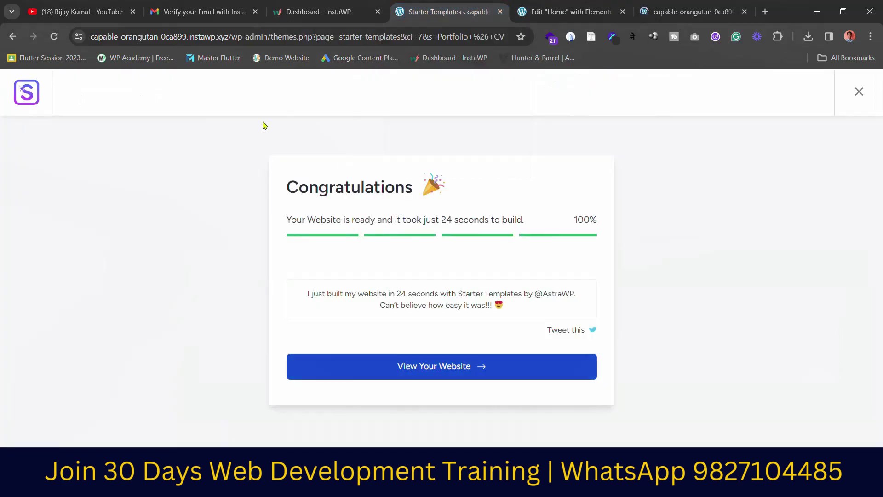
pyautogui.moveTo(273, 37); pyautogui.dragTo(510, 37)
pyautogui.press('BackSpace')
pyautogui.press('Return')
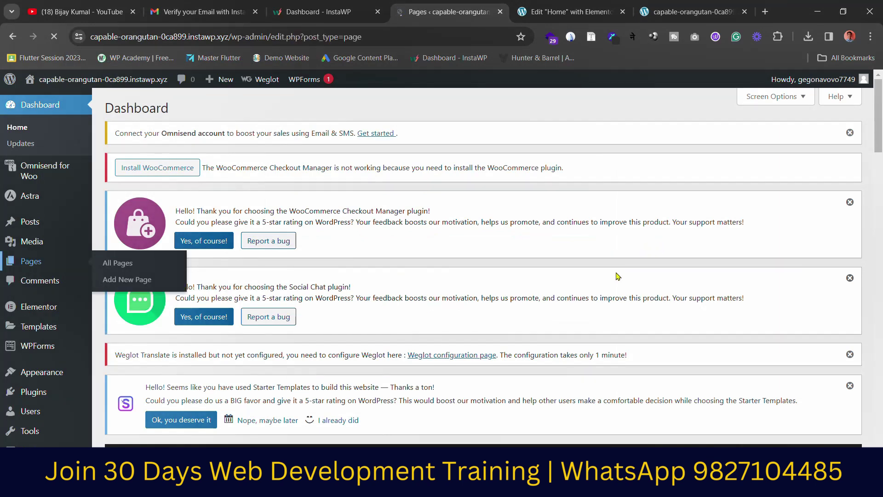
pyautogui.scroll(-8, 225, 261)
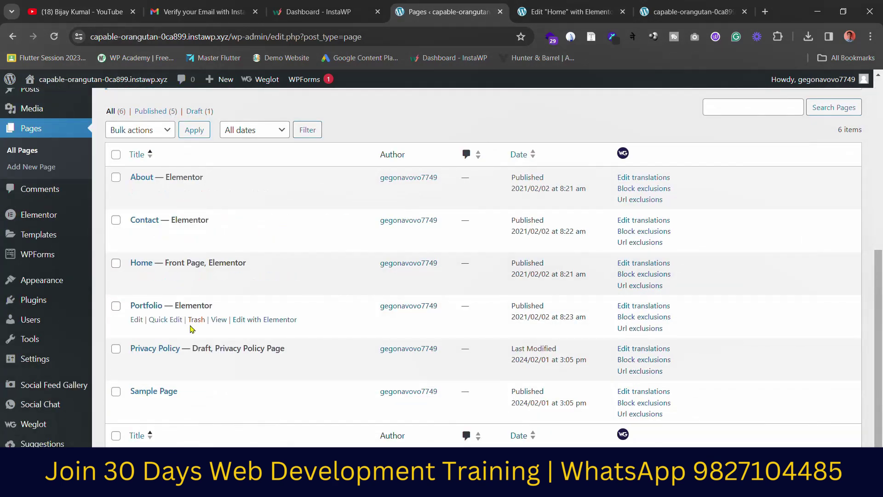
pyautogui.scroll(-1, 230, 321)
pyautogui.click(688, 12)
pyautogui.click(411, 122)
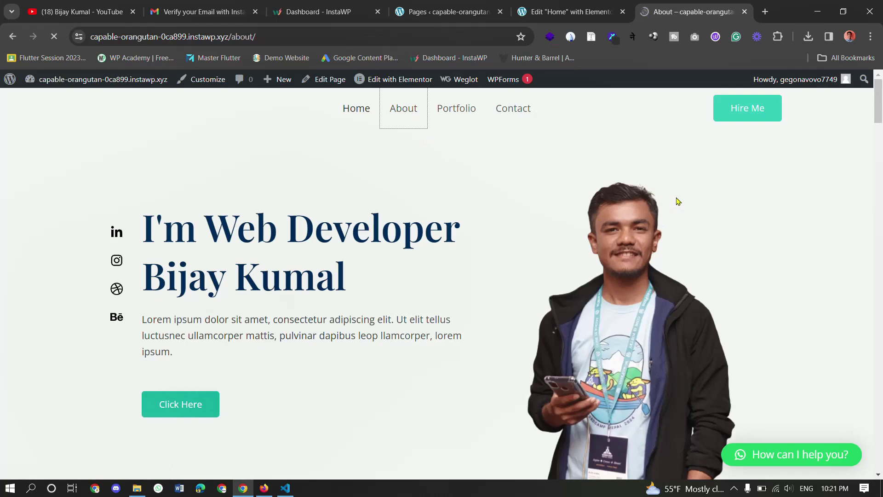
# - Scroll through the About page and back to the top
pyautogui.scroll(-2, 642, 216)
pyautogui.scroll(-20, 641, 216)
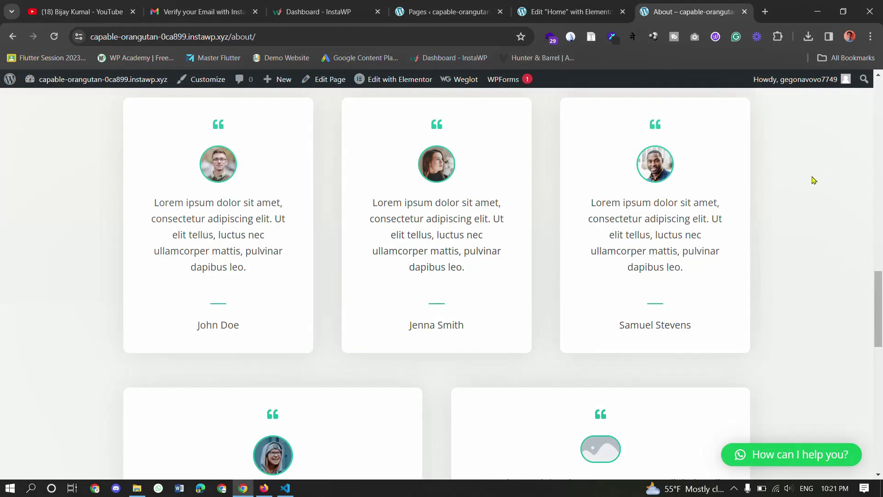
pyautogui.scroll(-5, 814, 179)
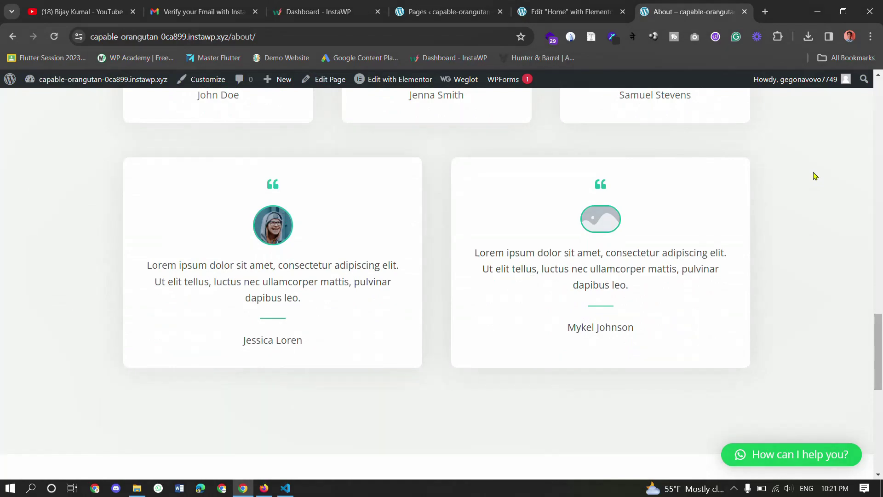
pyautogui.scroll(-6, 815, 177)
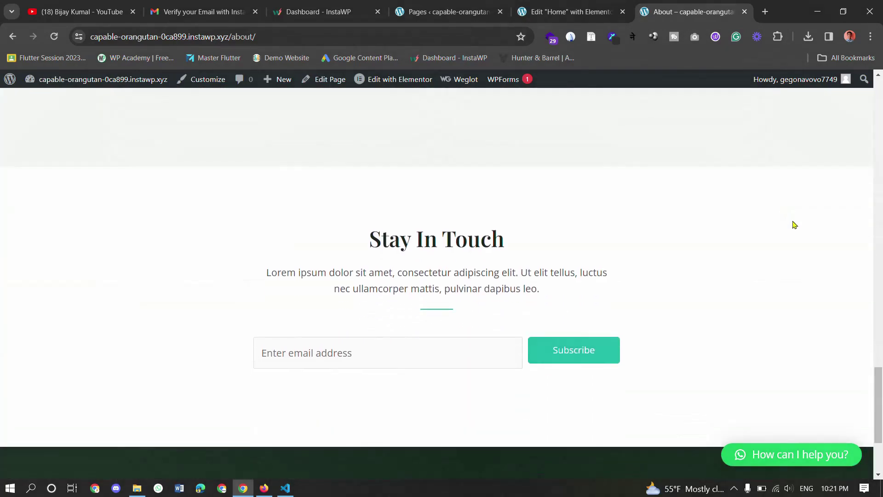
pyautogui.scroll(20, 795, 225)
pyautogui.scroll(1, 795, 225)
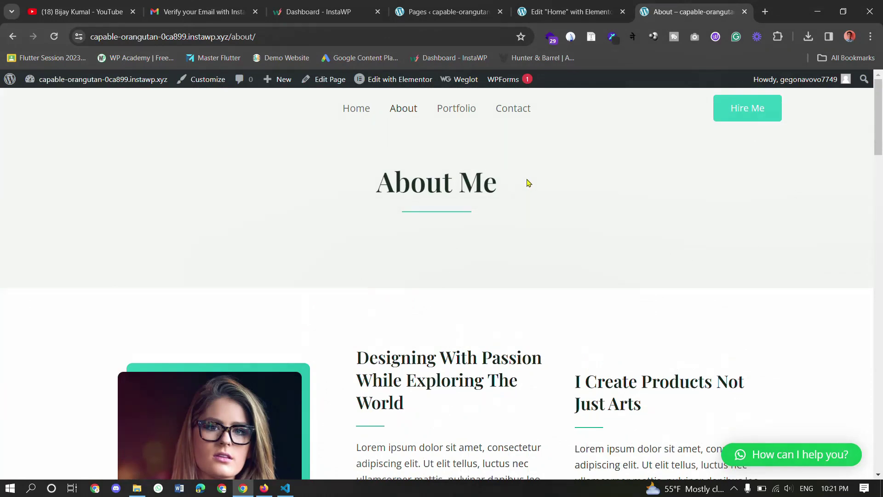
# - Browse the Portfolio page, open Contact, then return to the InstaWP Sites dashboard
pyautogui.click(469, 119)
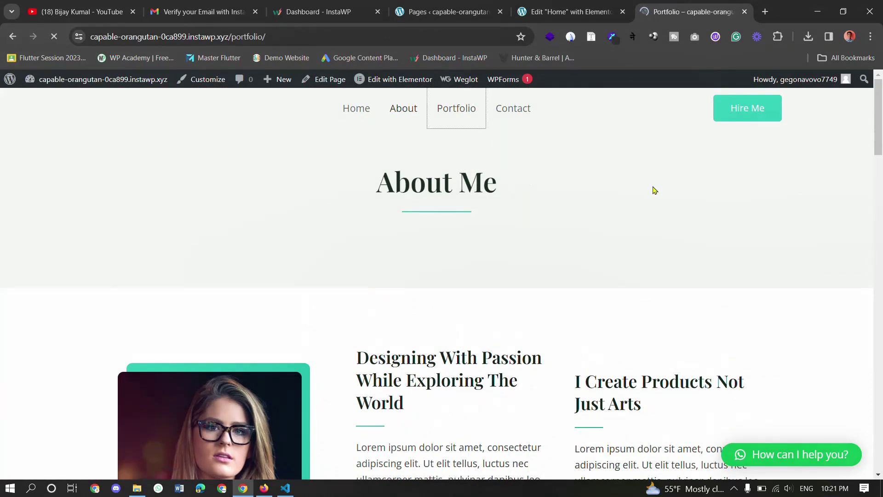
pyautogui.scroll(-10, 656, 189)
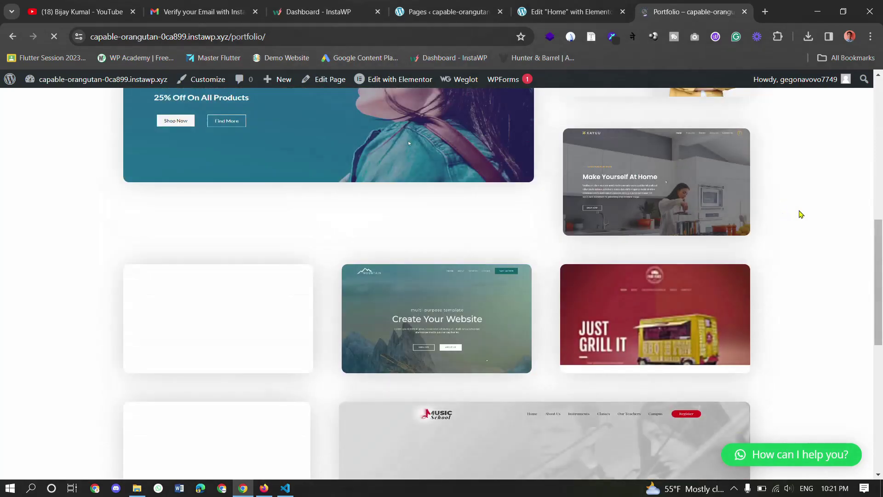
pyautogui.scroll(-1, 804, 215)
pyautogui.scroll(-4, 810, 215)
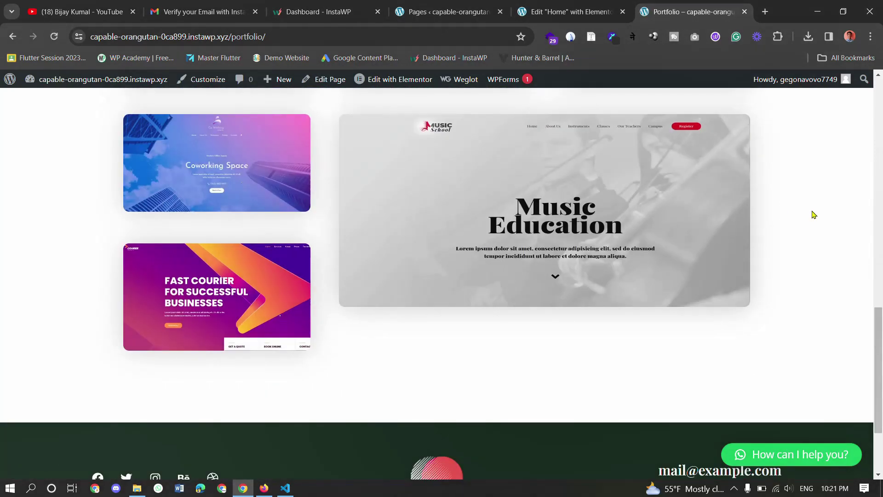
pyautogui.scroll(15, 820, 222)
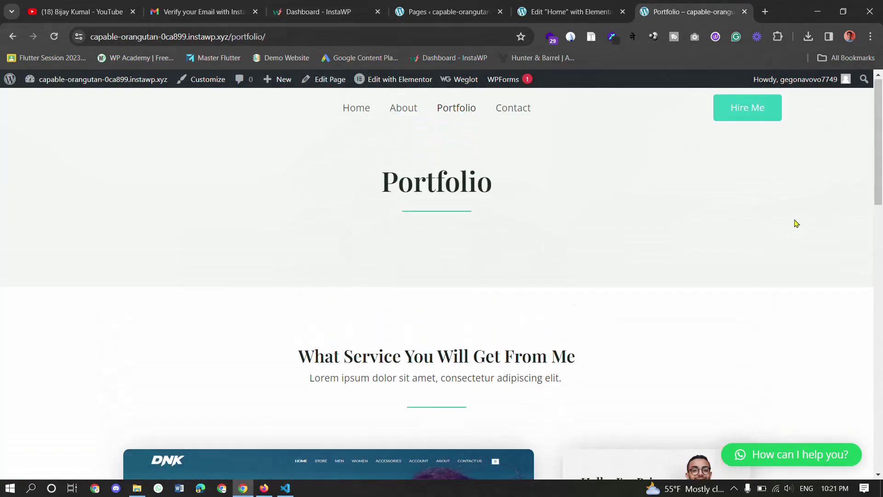
pyautogui.click(514, 109)
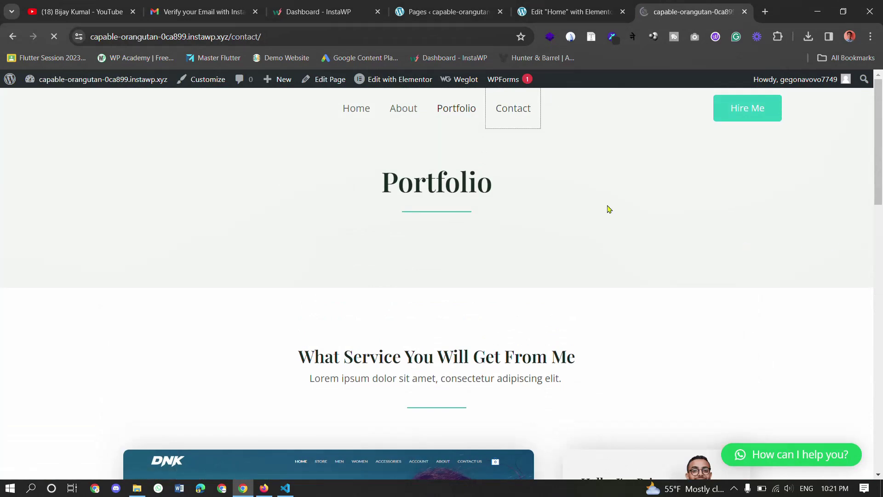
pyautogui.click(565, 6)
pyautogui.hotkey('ctrl', 'shift', 'Tab')
pyautogui.hotkey('ctrl', 'shift', 'Tab')
pyautogui.scroll(-1, 605, 270)
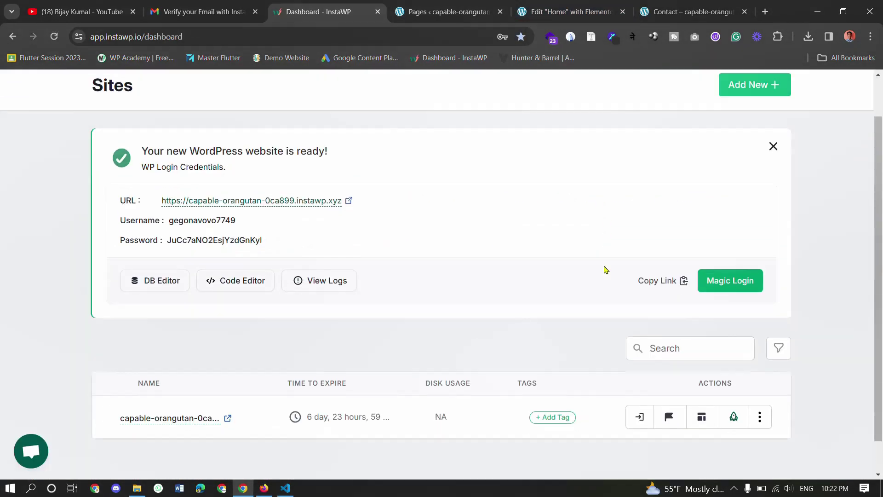
# - Reload the InstaWP dashboard to show the Sites list, then review and dismiss the site's More actions menu
pyautogui.scroll(2, 606, 270)
pyautogui.click(103, 88)
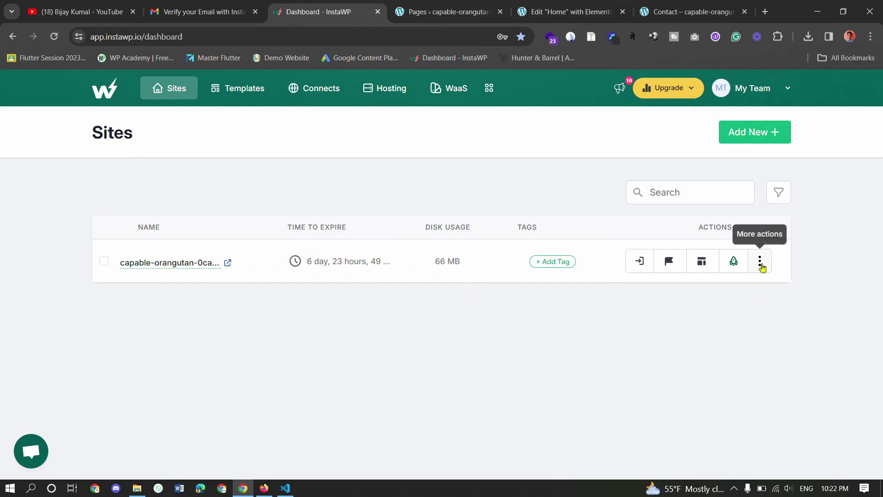
pyautogui.click(759, 268)
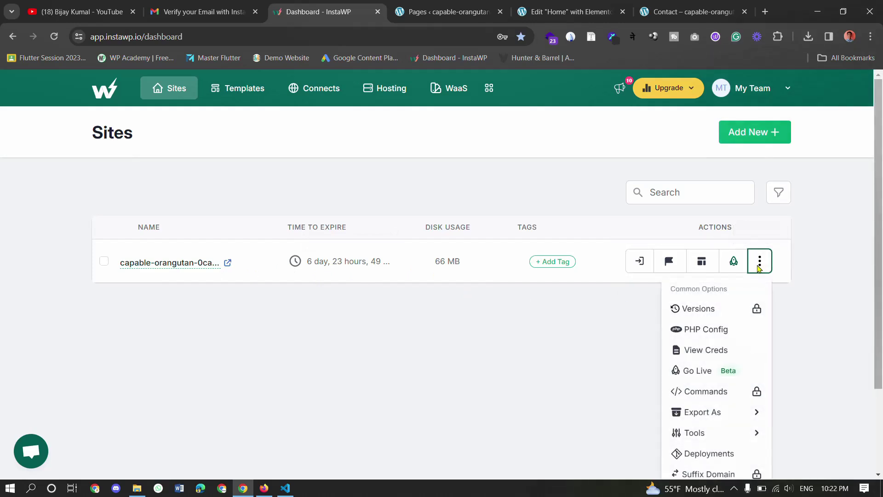
pyautogui.scroll(-2, 724, 312)
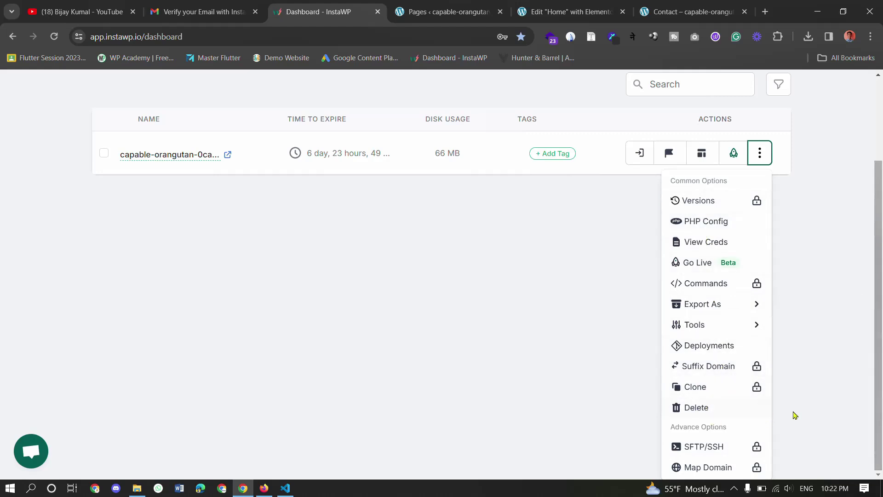
pyautogui.click(619, 321)
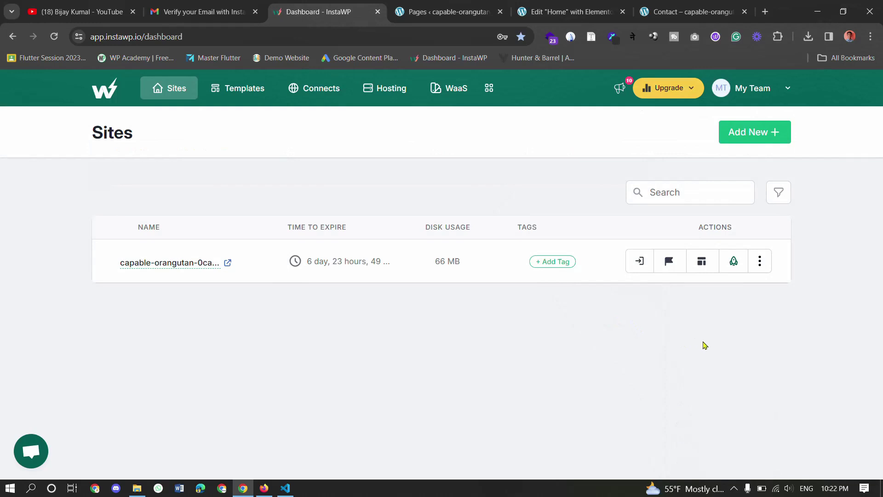